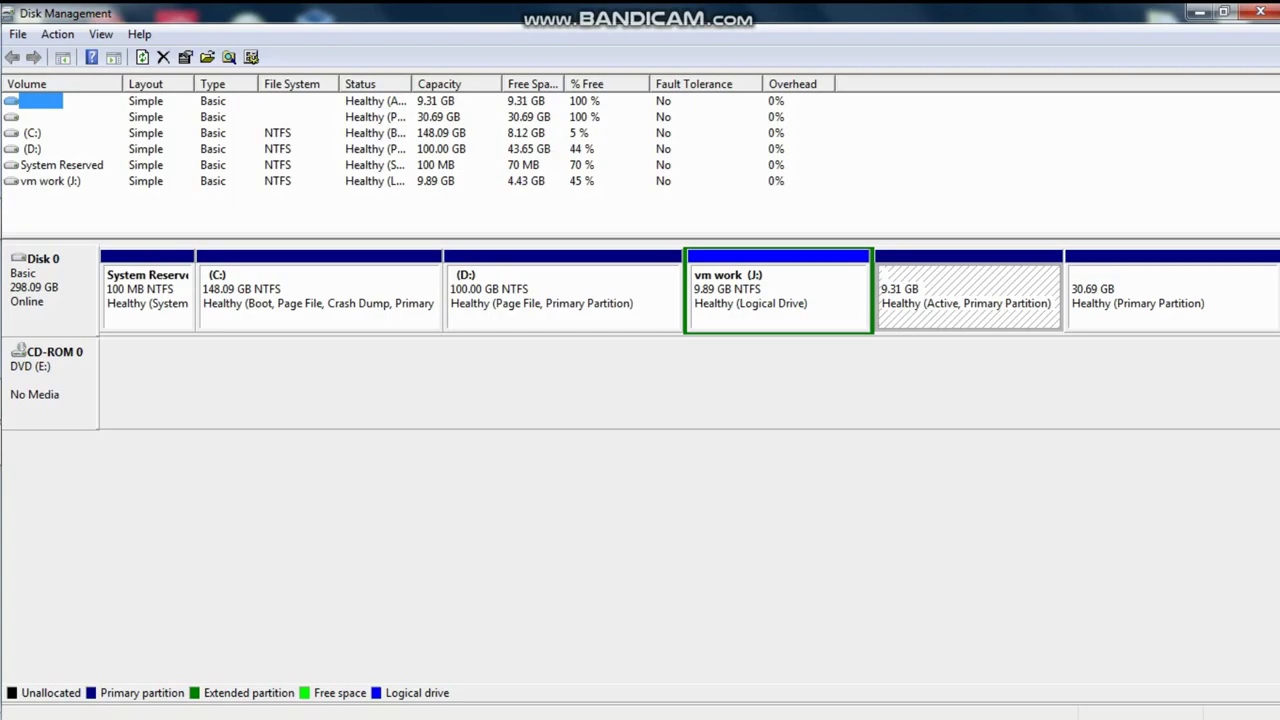
# - Delete the vm work (J:) logical drive on Disk 0 to free its space
pyautogui.click(563, 296)
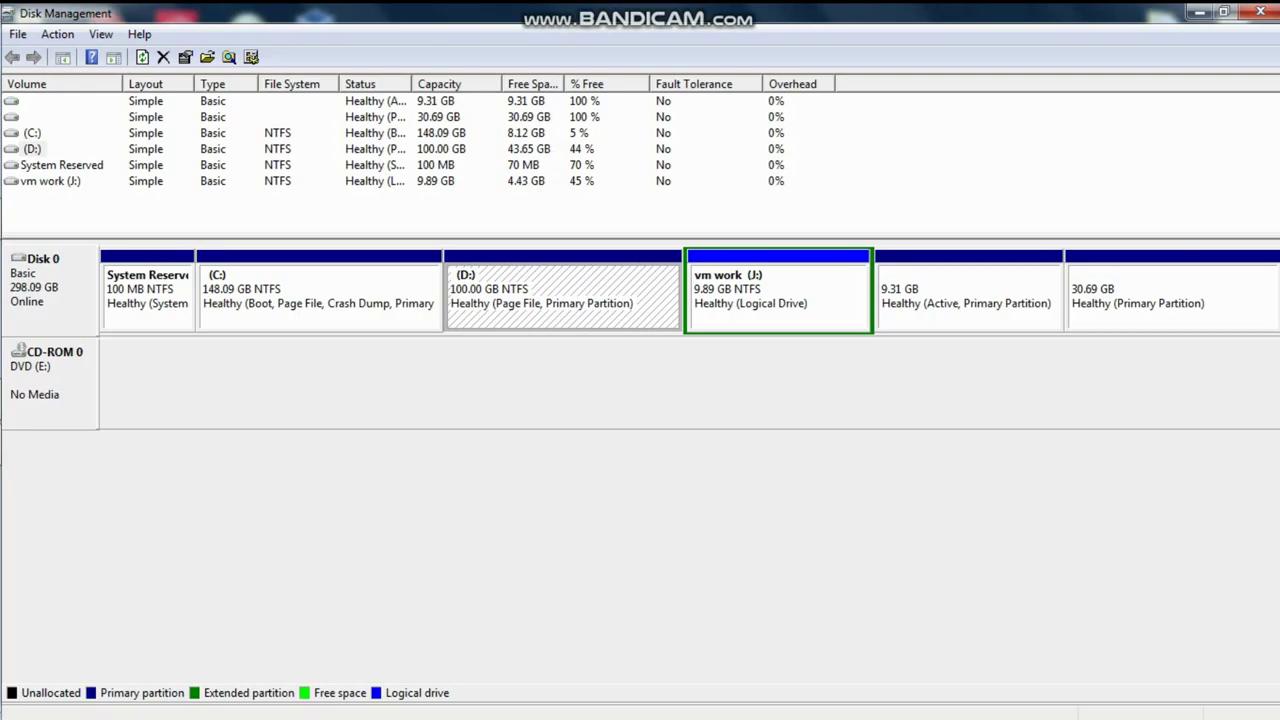
pyautogui.click(968, 296)
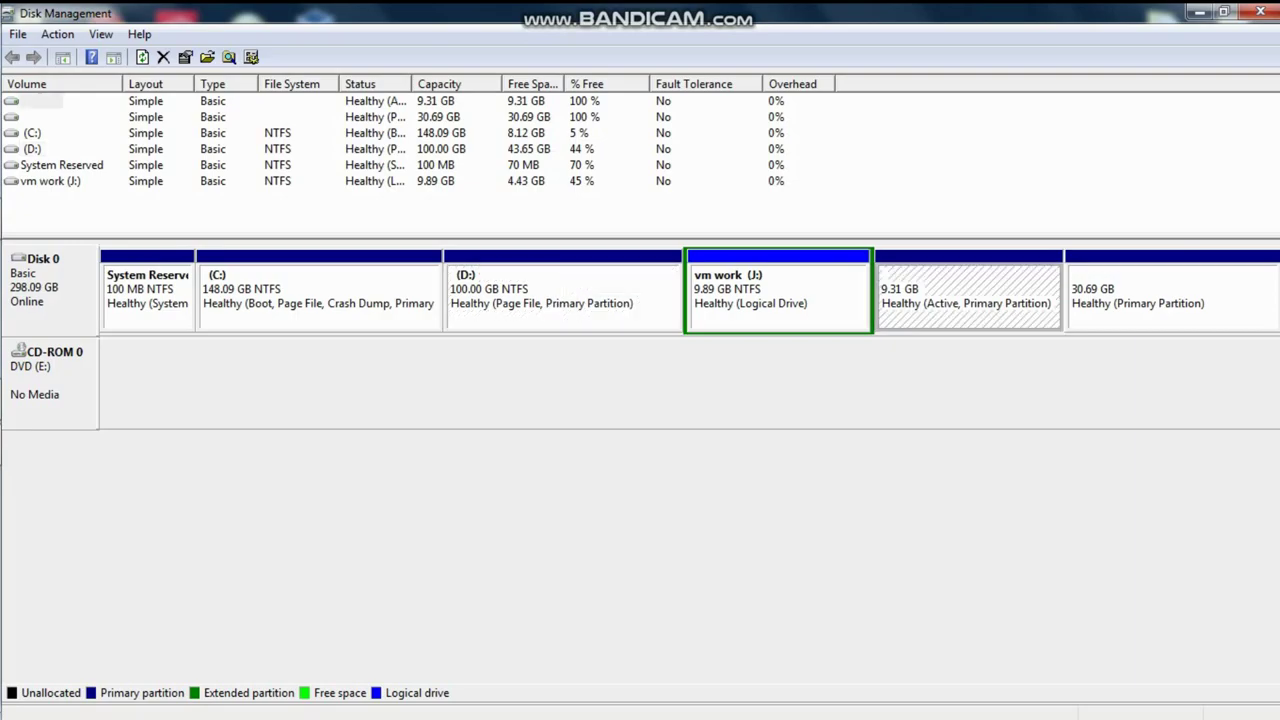
pyautogui.click(1172, 296)
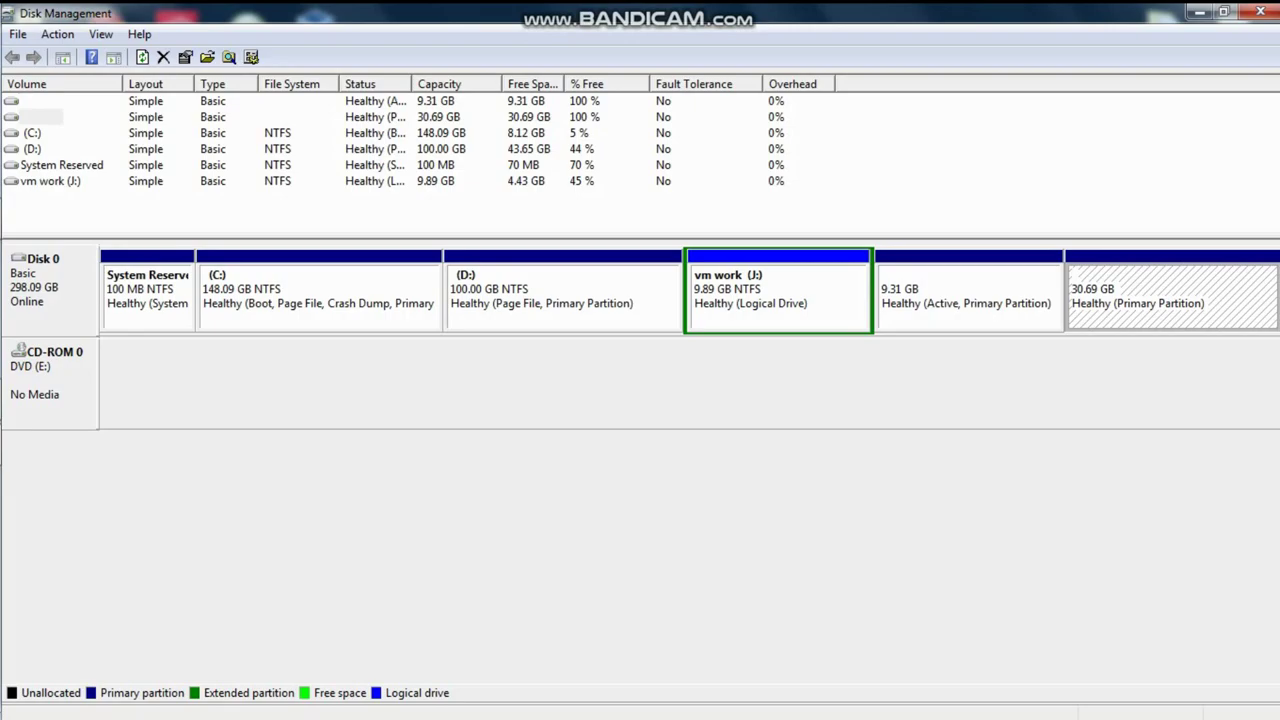
pyautogui.rightClick(757, 313)
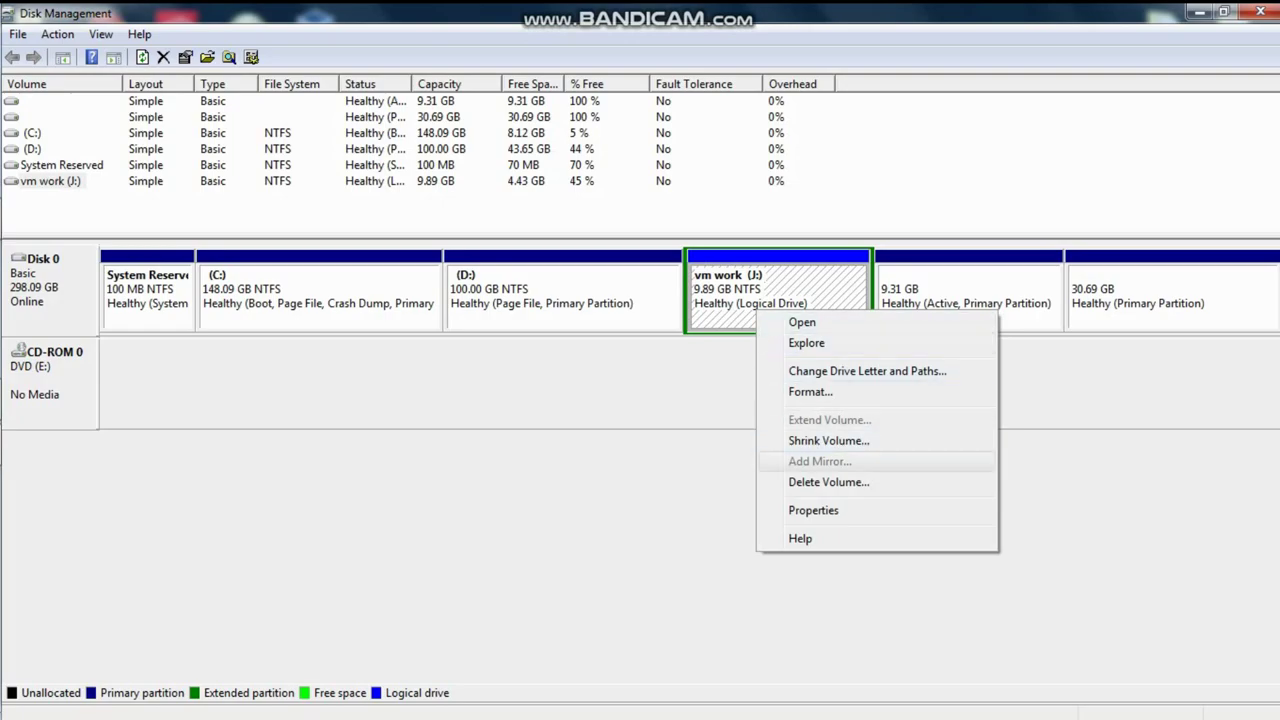
pyautogui.click(828, 481)
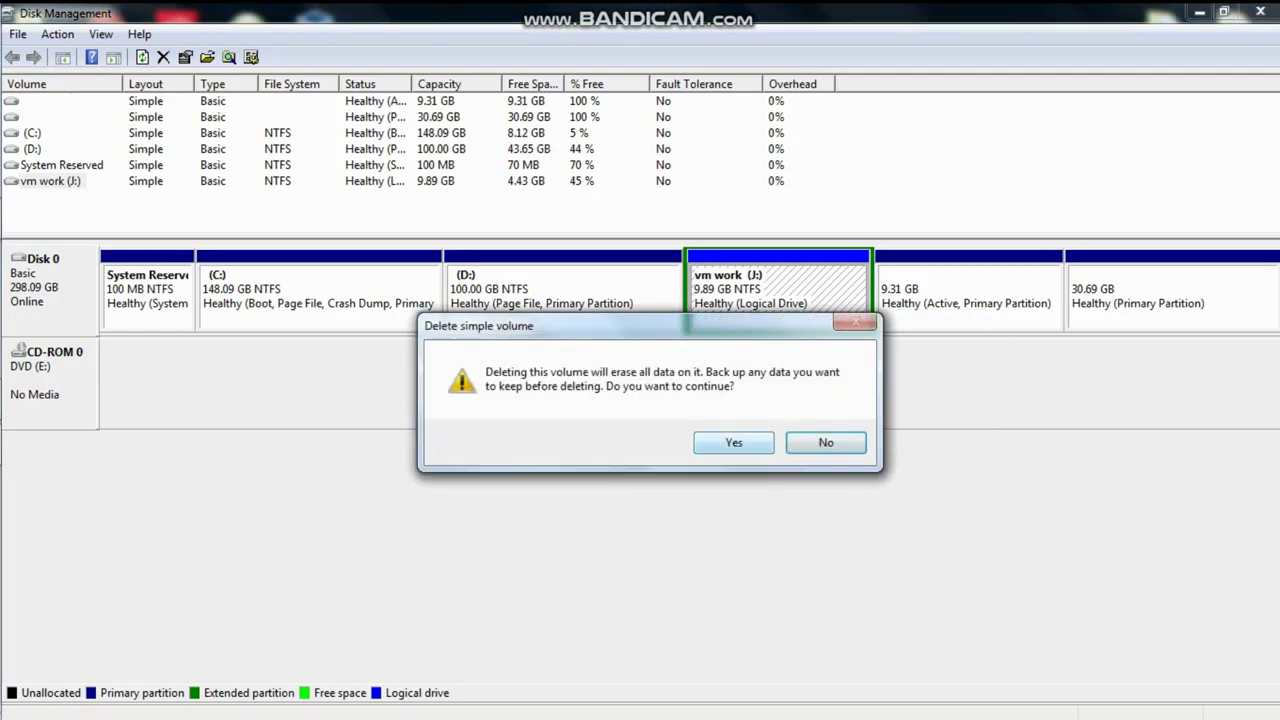
pyautogui.press('Return')
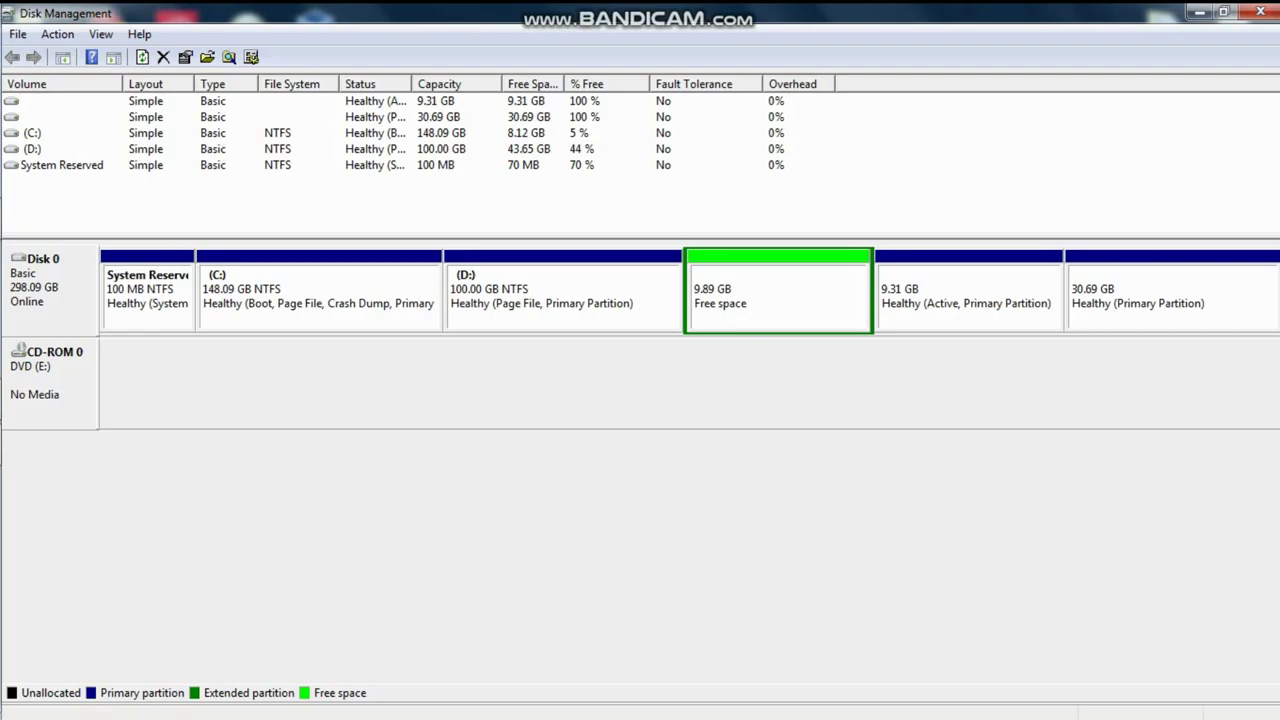
# - Check how much space can be shrunk from the D: volume and leave without shrinking it
pyautogui.click(562, 296)
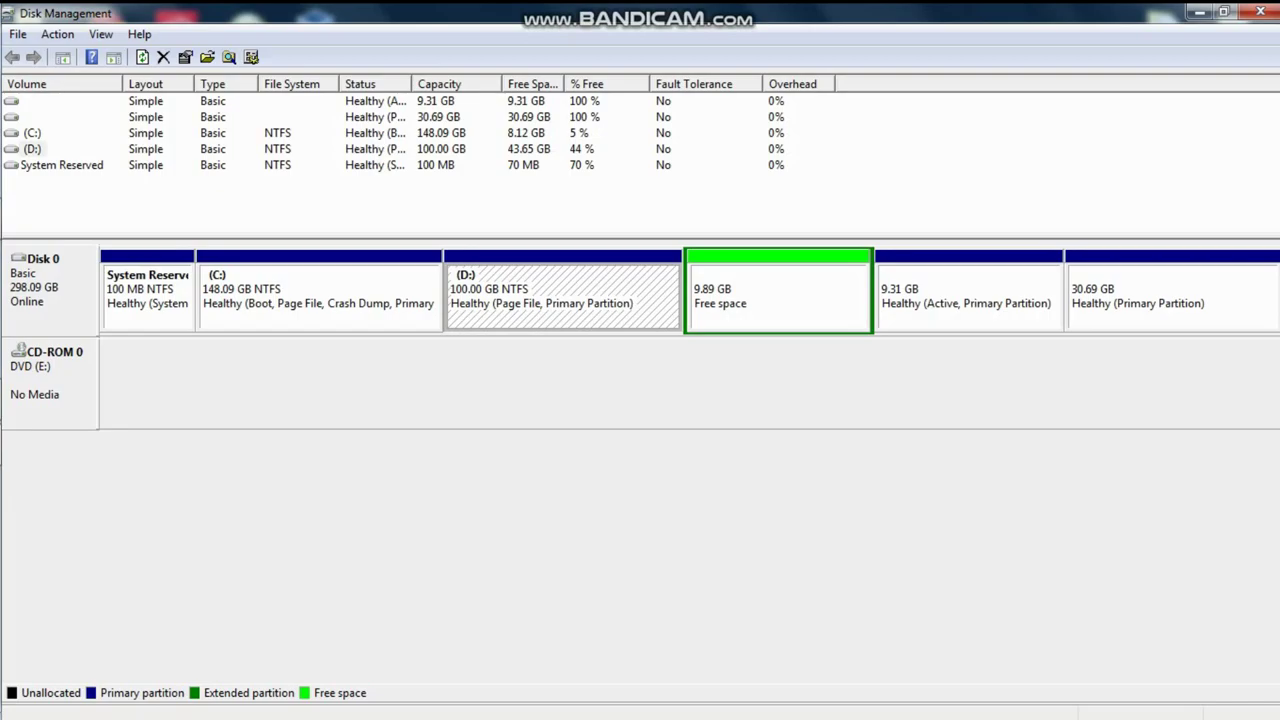
pyautogui.rightClick(570, 303)
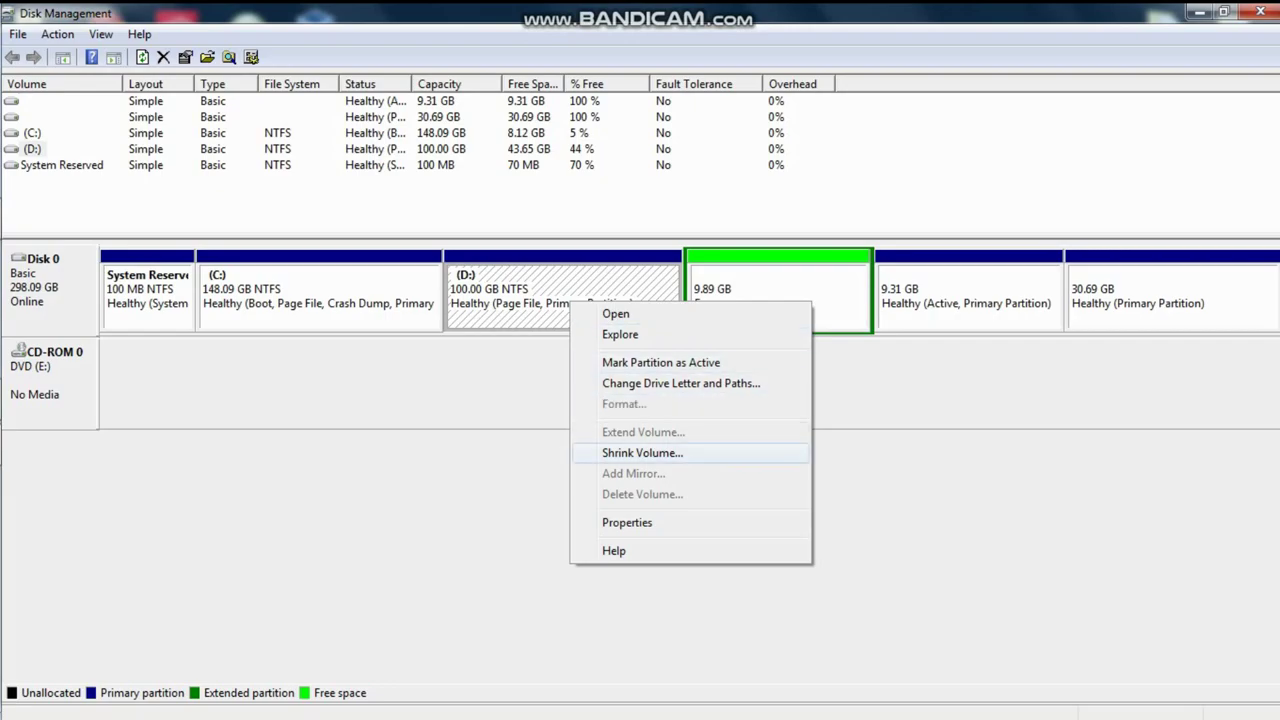
pyautogui.press('Return')
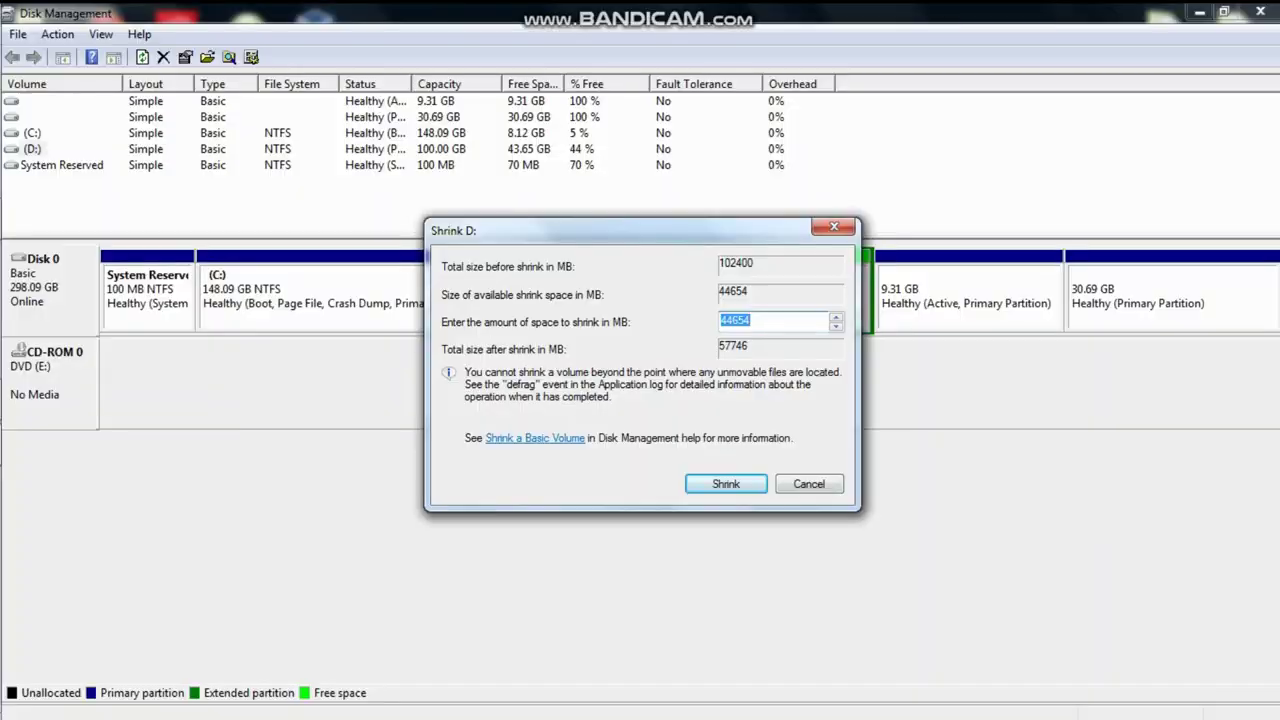
pyautogui.click(808, 483)
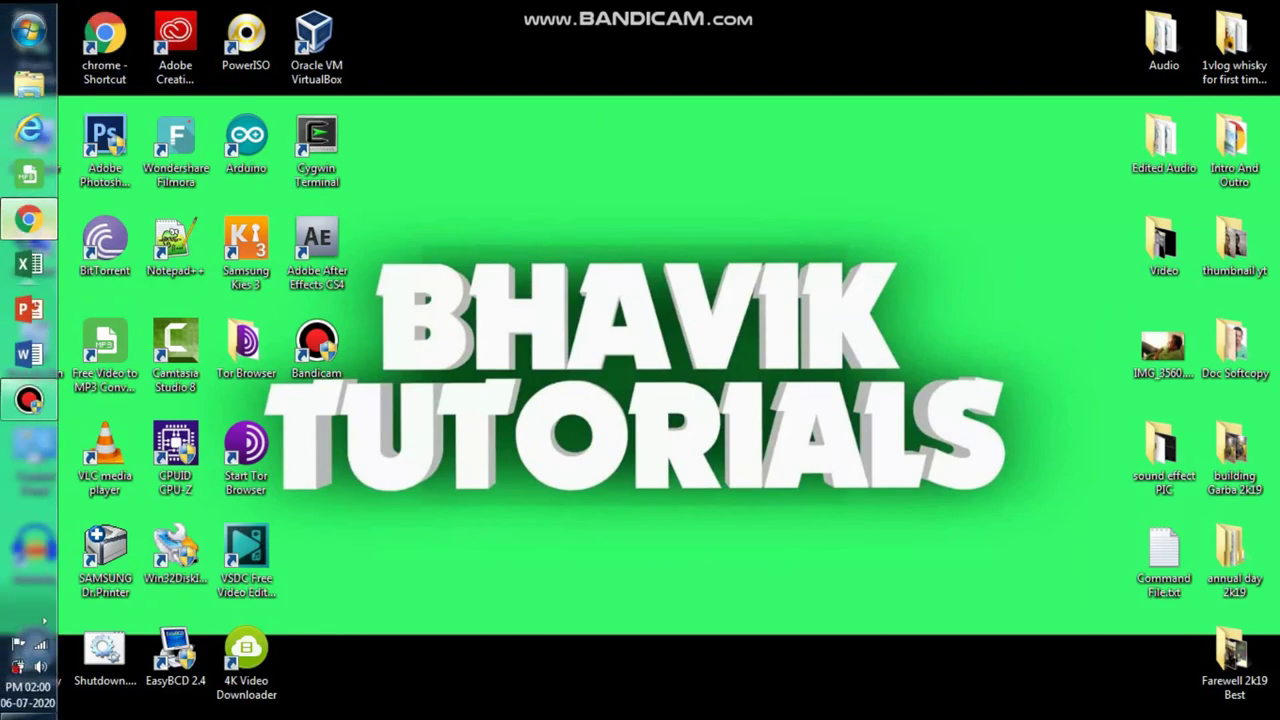
# - Switch to Chrome and open the Download Kali Linux page on kali.org
pyautogui.click(28, 219)
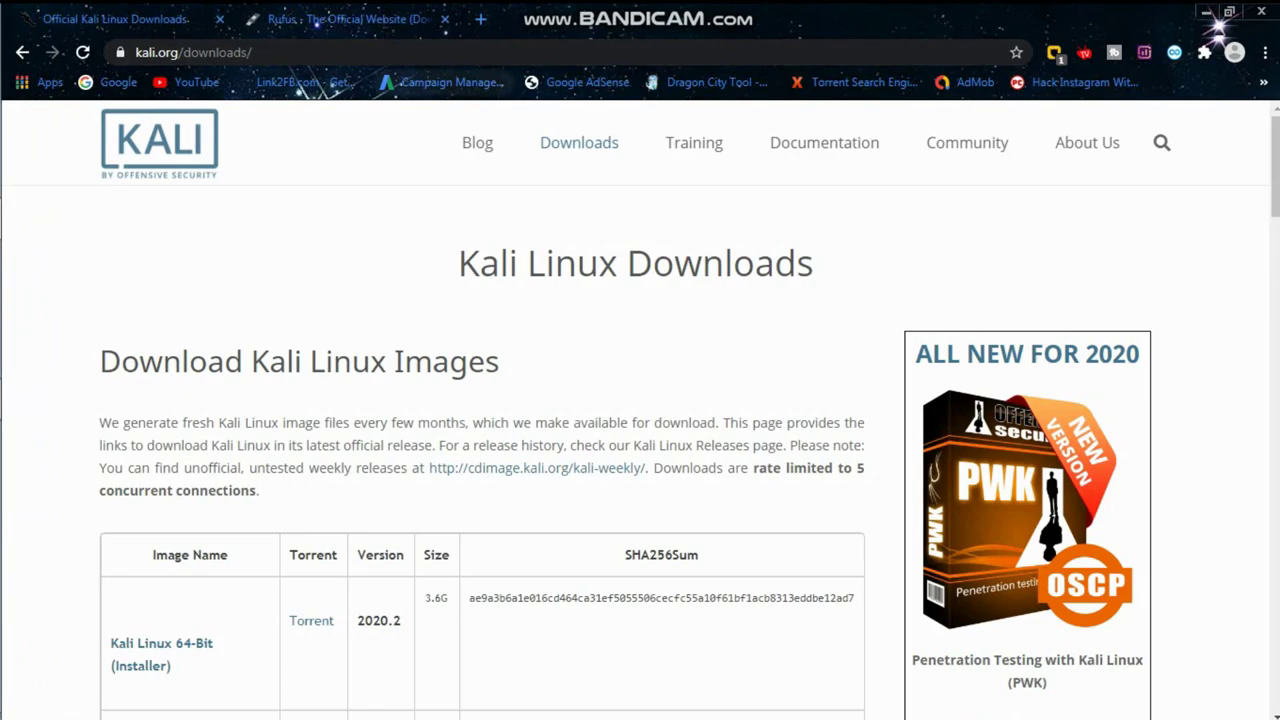
pyautogui.moveTo(579, 142)
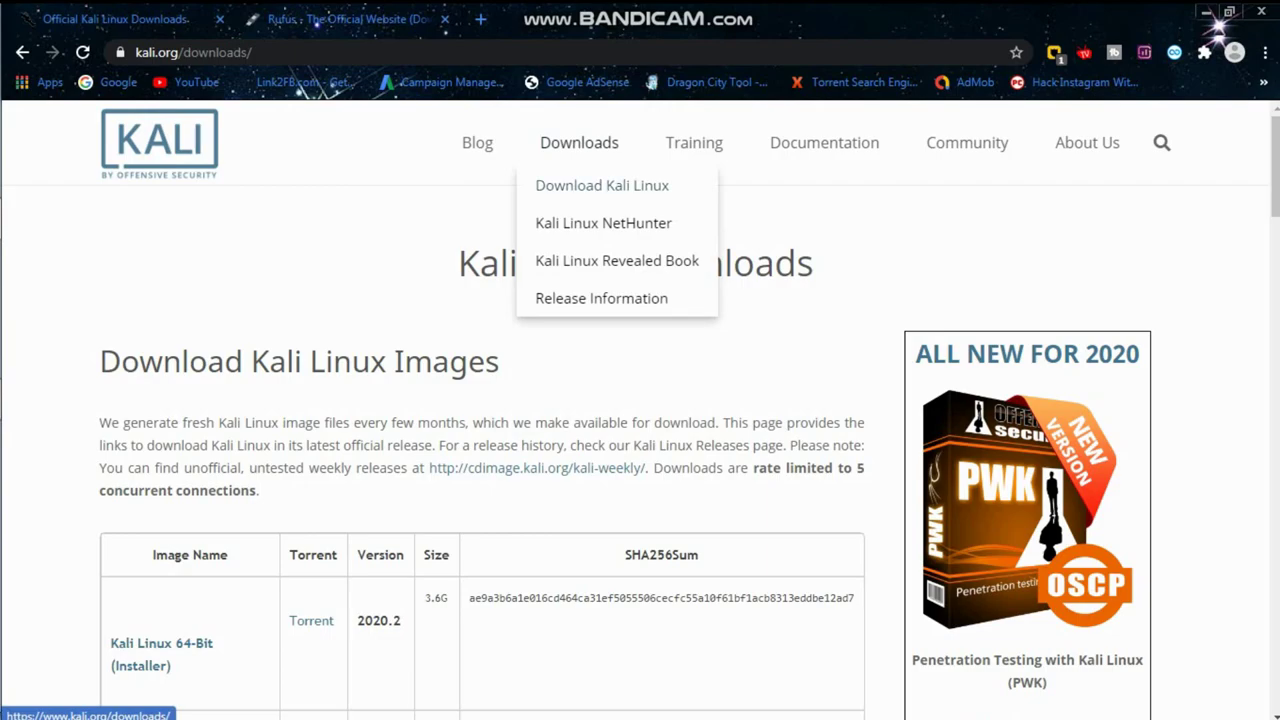
pyautogui.click(601, 185)
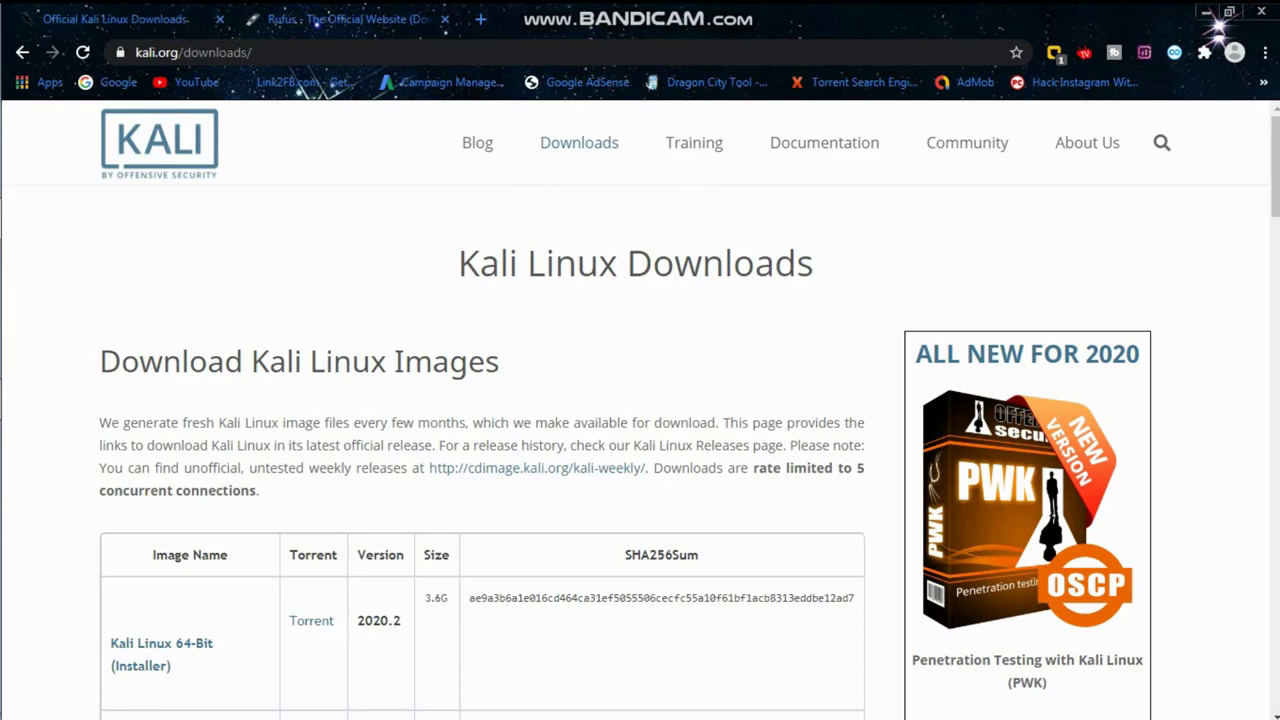
# - Examine the available Kali Linux images in the downloads table, comparing their architectures, installer types and sizes
pyautogui.scroll(-3, 640, 410)
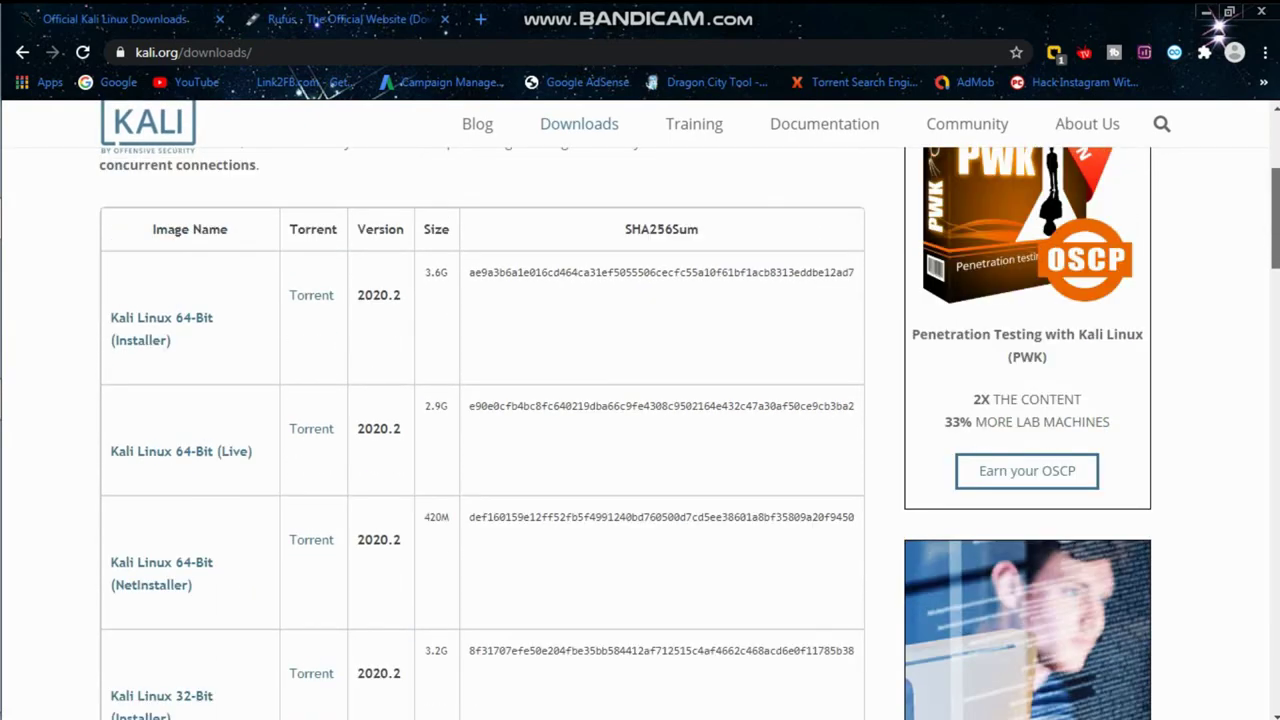
pyautogui.scroll(1, 640, 410)
pyautogui.scroll(-6, 640, 430)
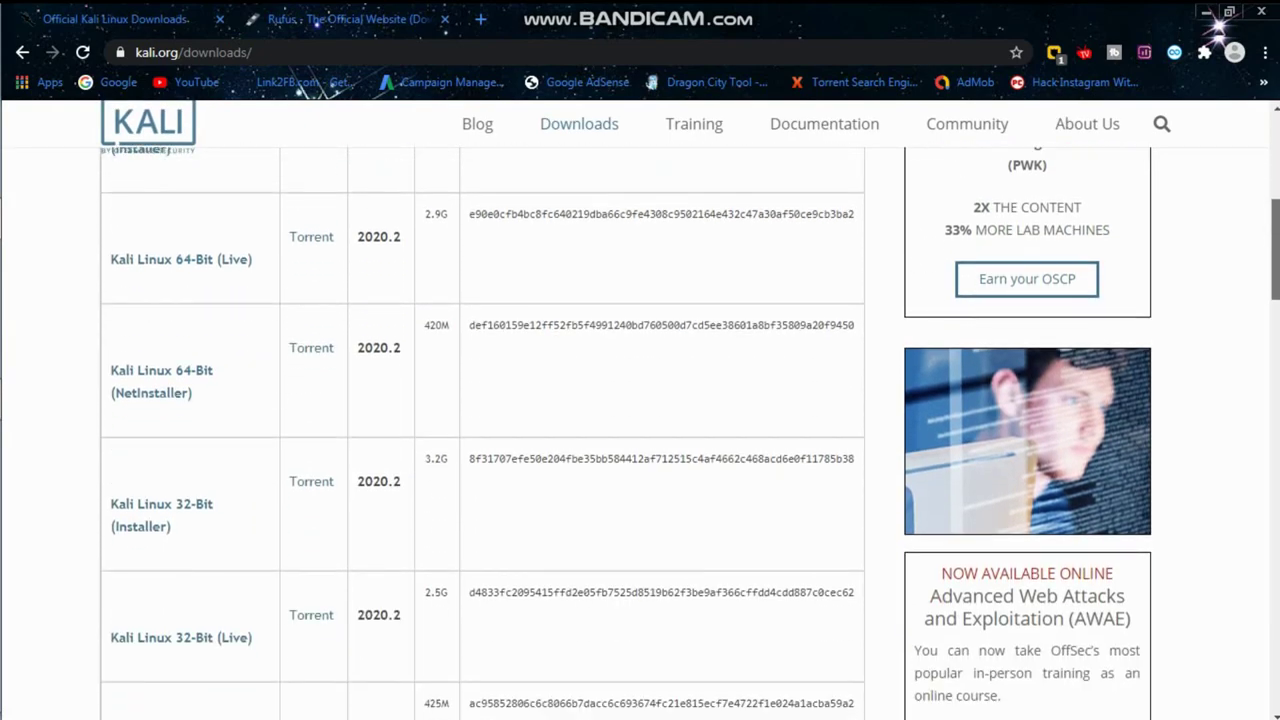
pyautogui.scroll(-1, 640, 430)
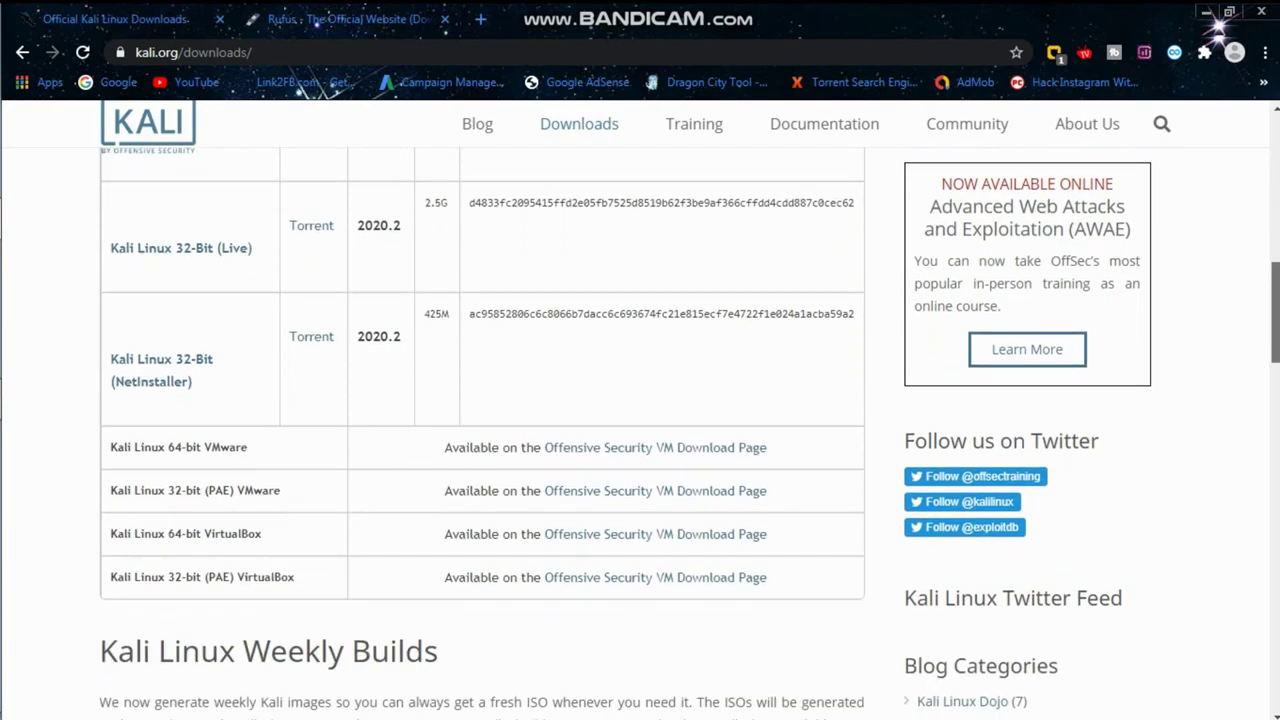
pyautogui.scroll(4, 640, 430)
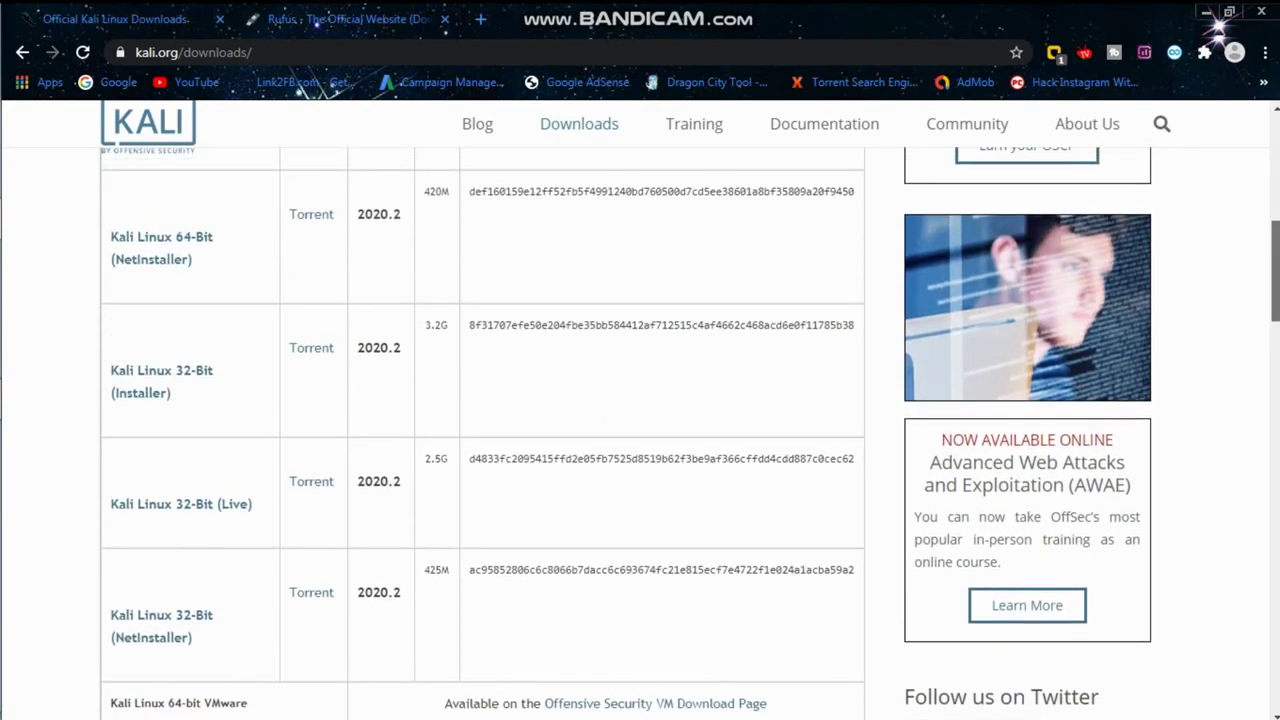
pyautogui.scroll(4, 640, 430)
pyautogui.scroll(-3, 640, 430)
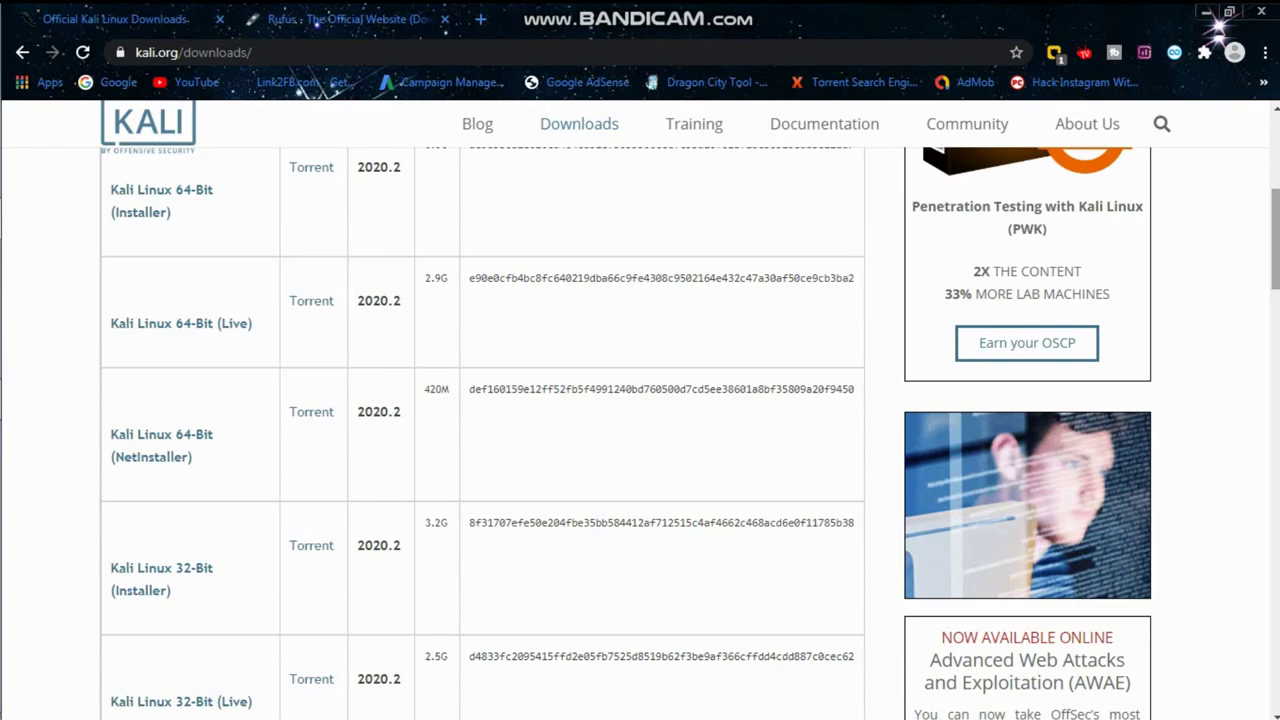
pyautogui.scroll(1, 640, 433)
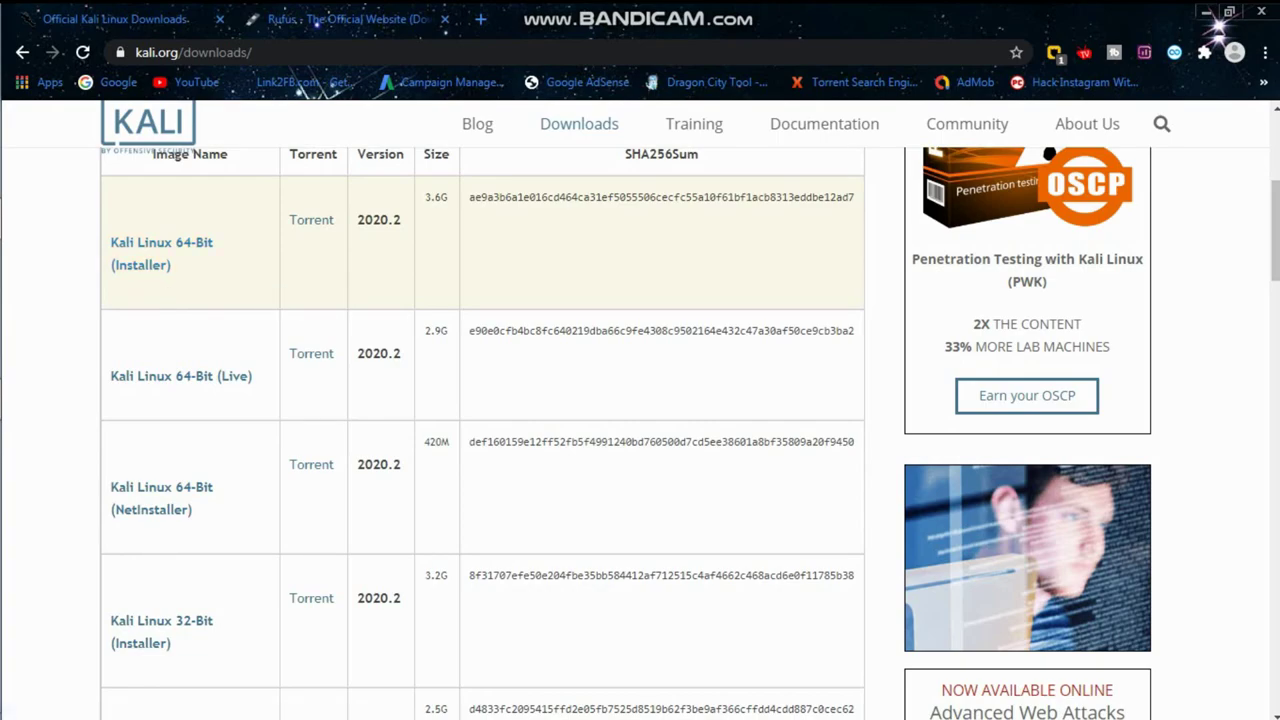
# - Download both the ISO and the torrent file of Kali Linux 64-Bit (Installer), then cancel the direct ISO download
pyautogui.click(164, 251)
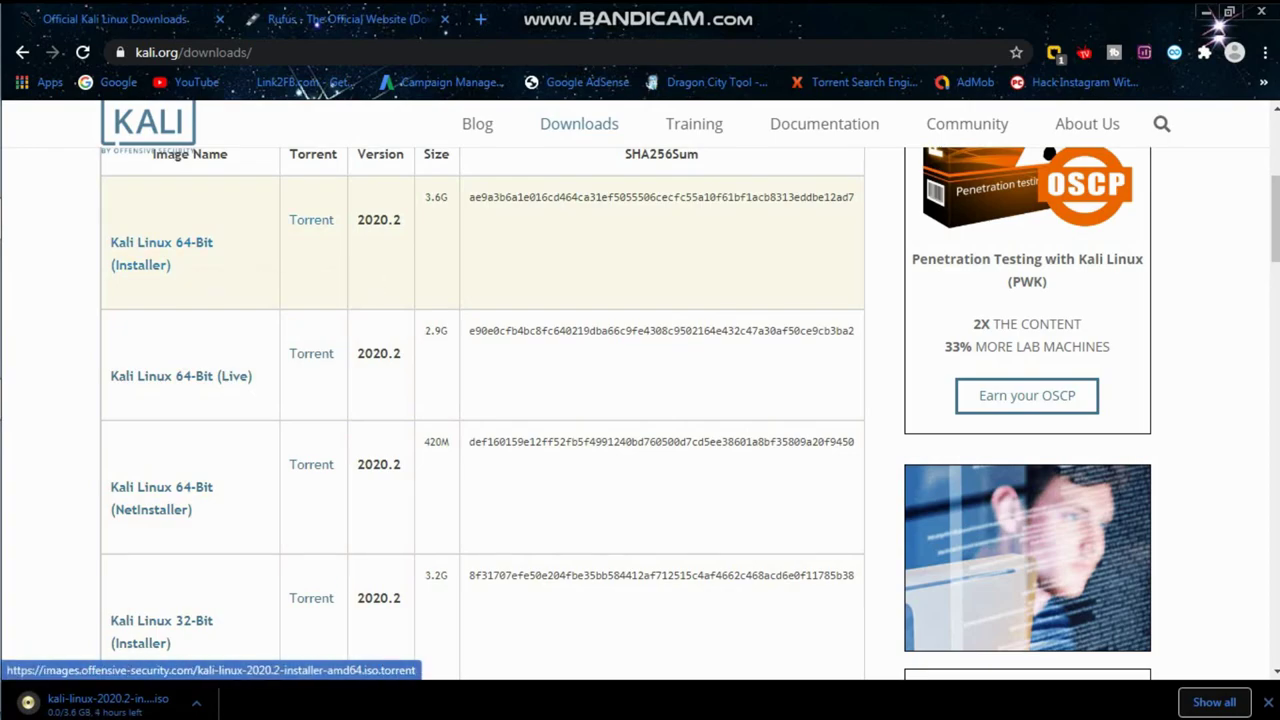
pyautogui.click(311, 219)
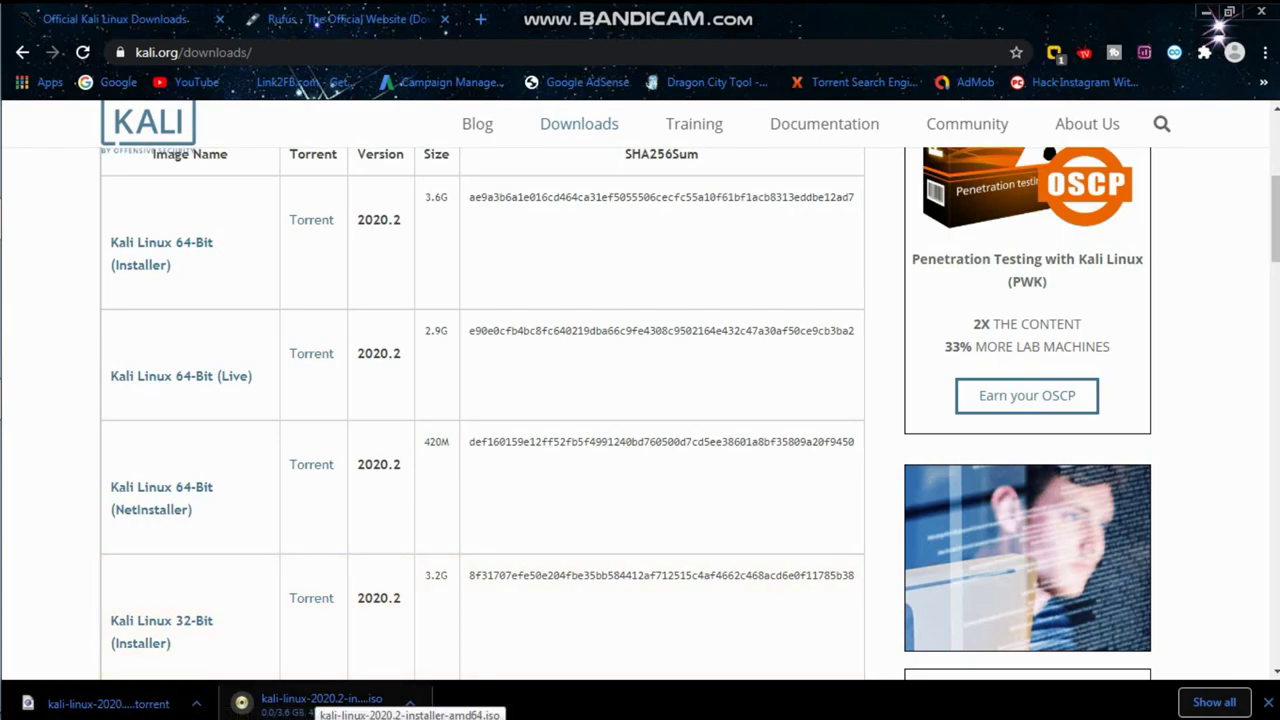
pyautogui.click(410, 703)
pyautogui.click(420, 671)
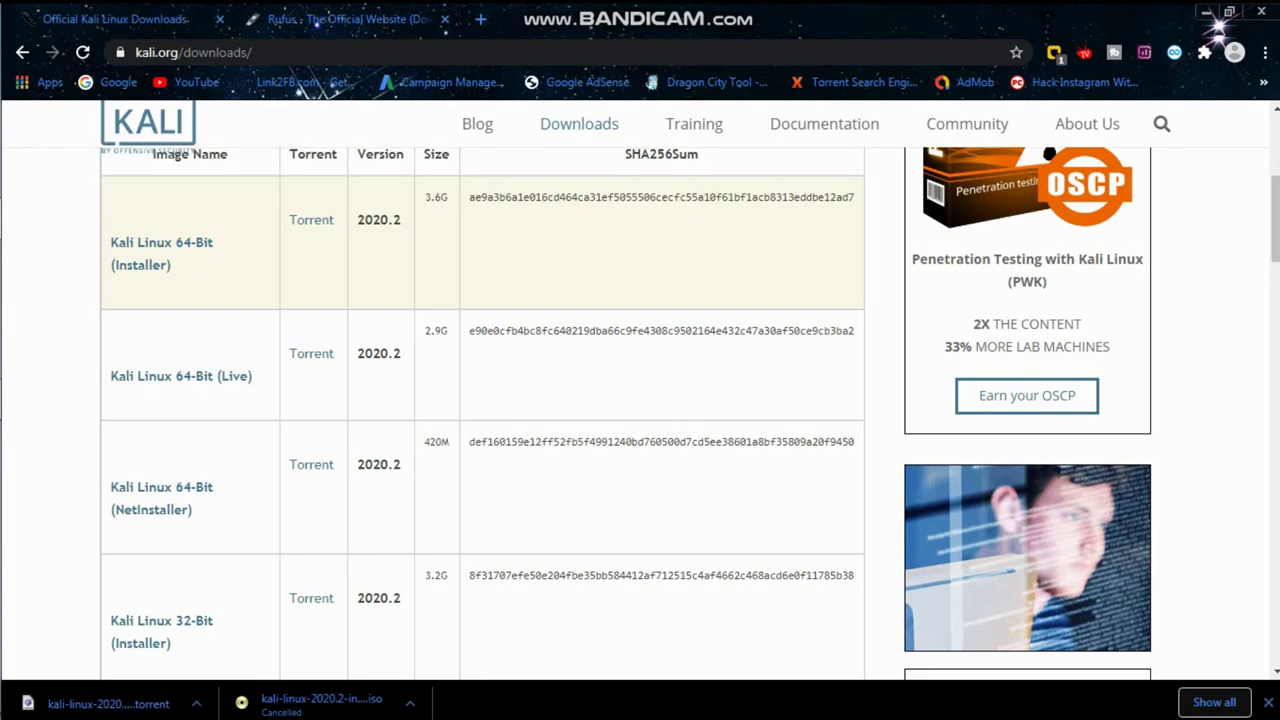
# - Download Rufus 3.11 from the Rufus website and launch the downloaded program
pyautogui.click(322, 19)
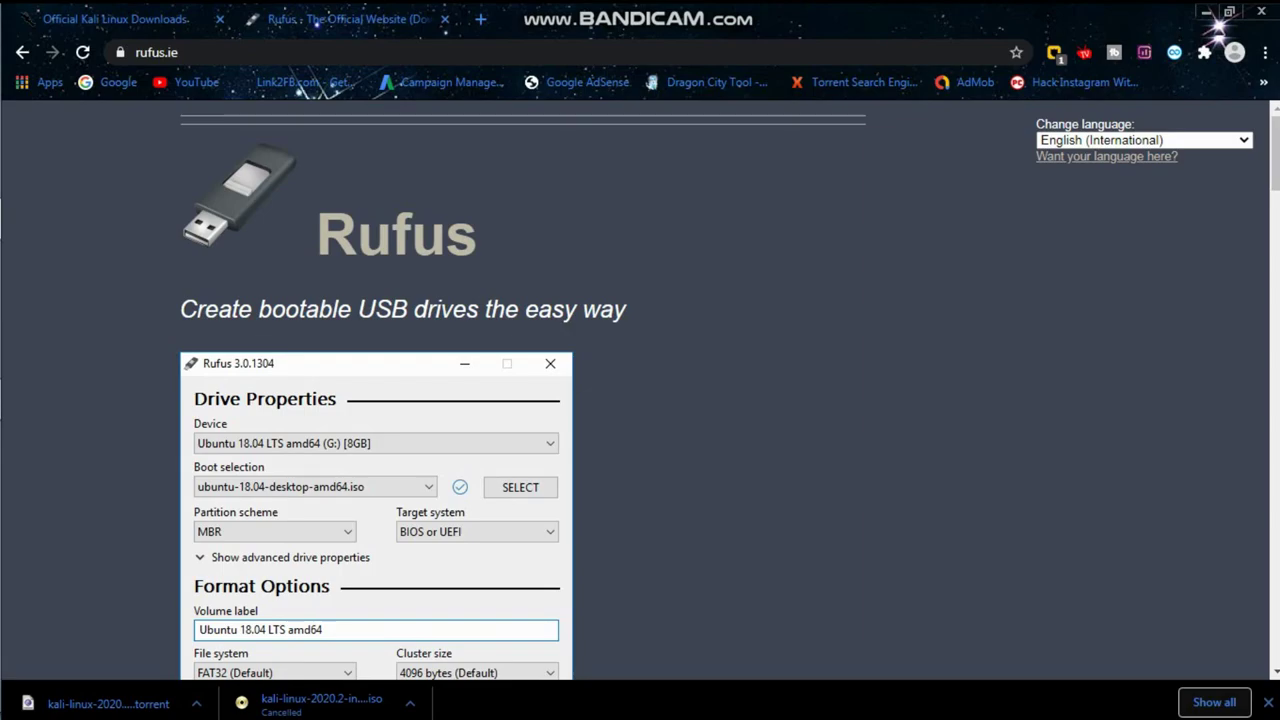
pyautogui.scroll(-10, 640, 390)
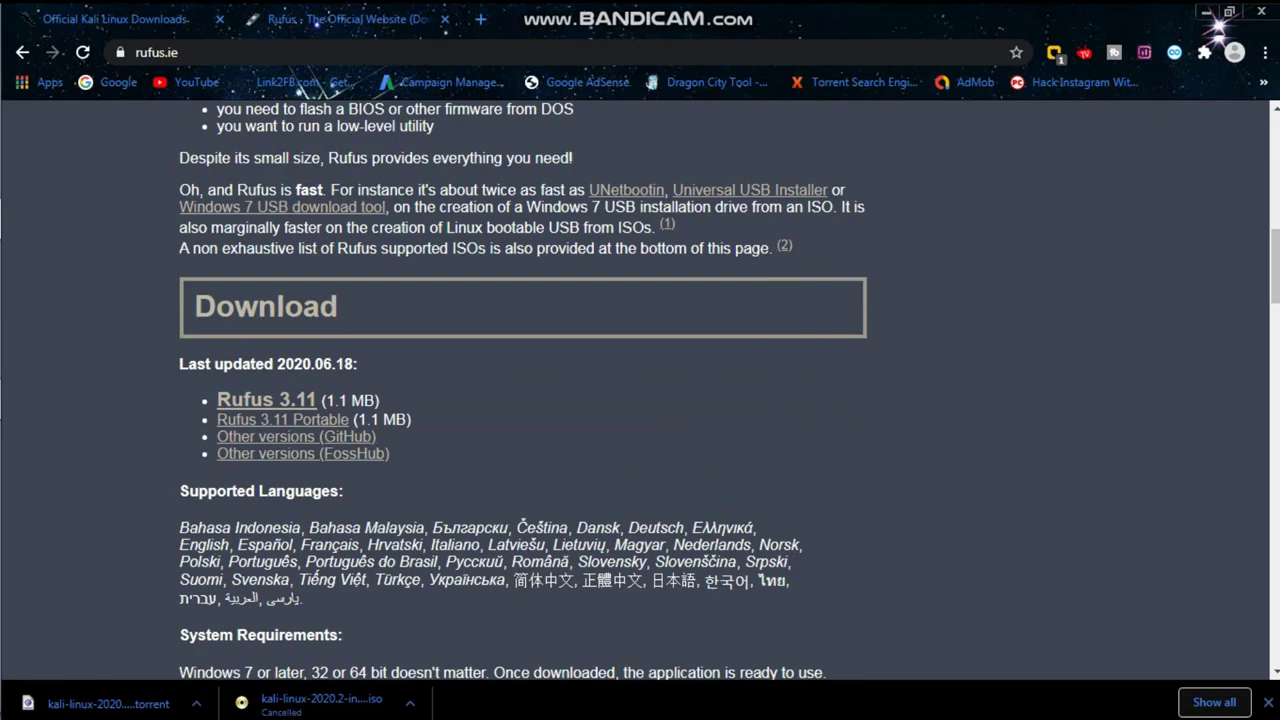
pyautogui.click(266, 399)
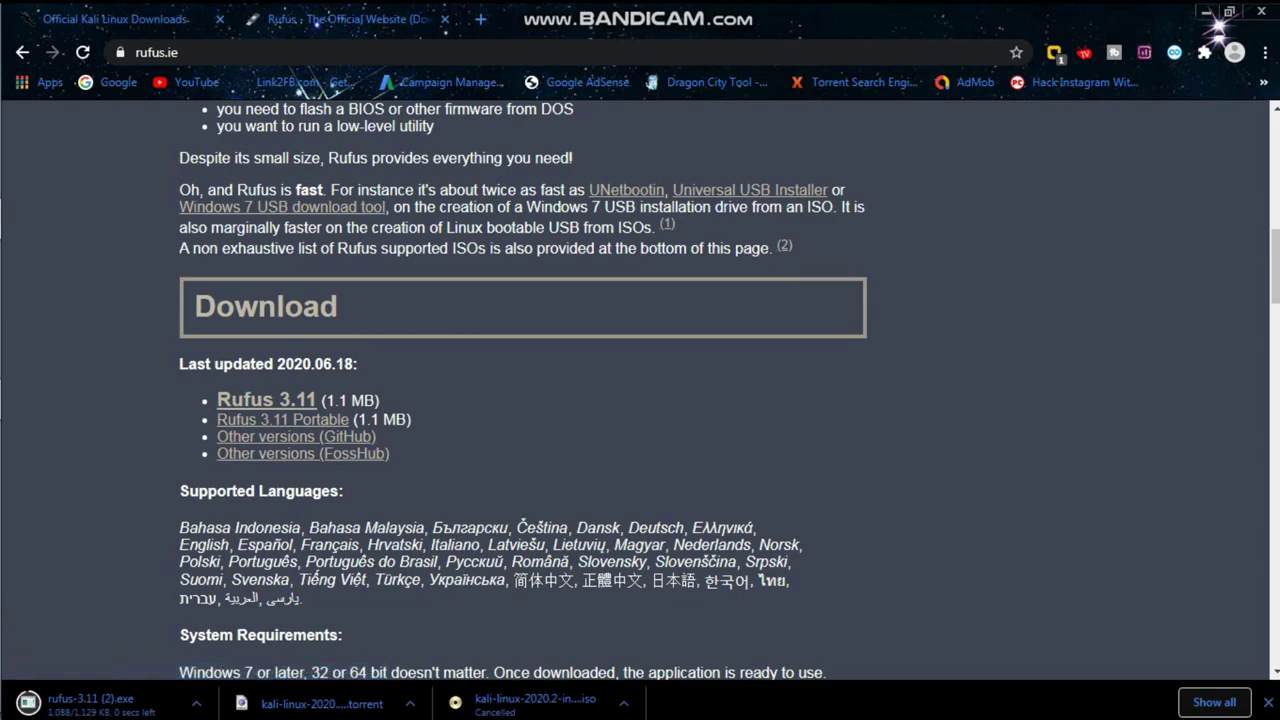
pyautogui.moveTo(3, 400)
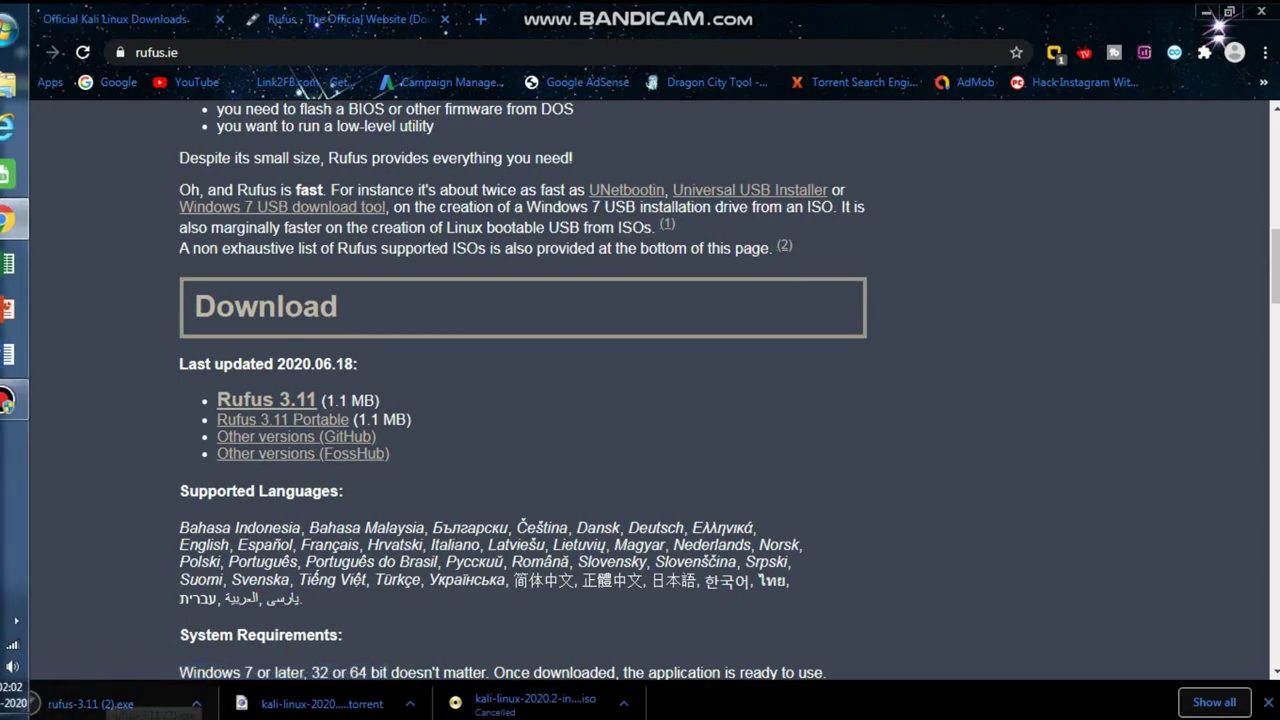
pyautogui.click(100, 703)
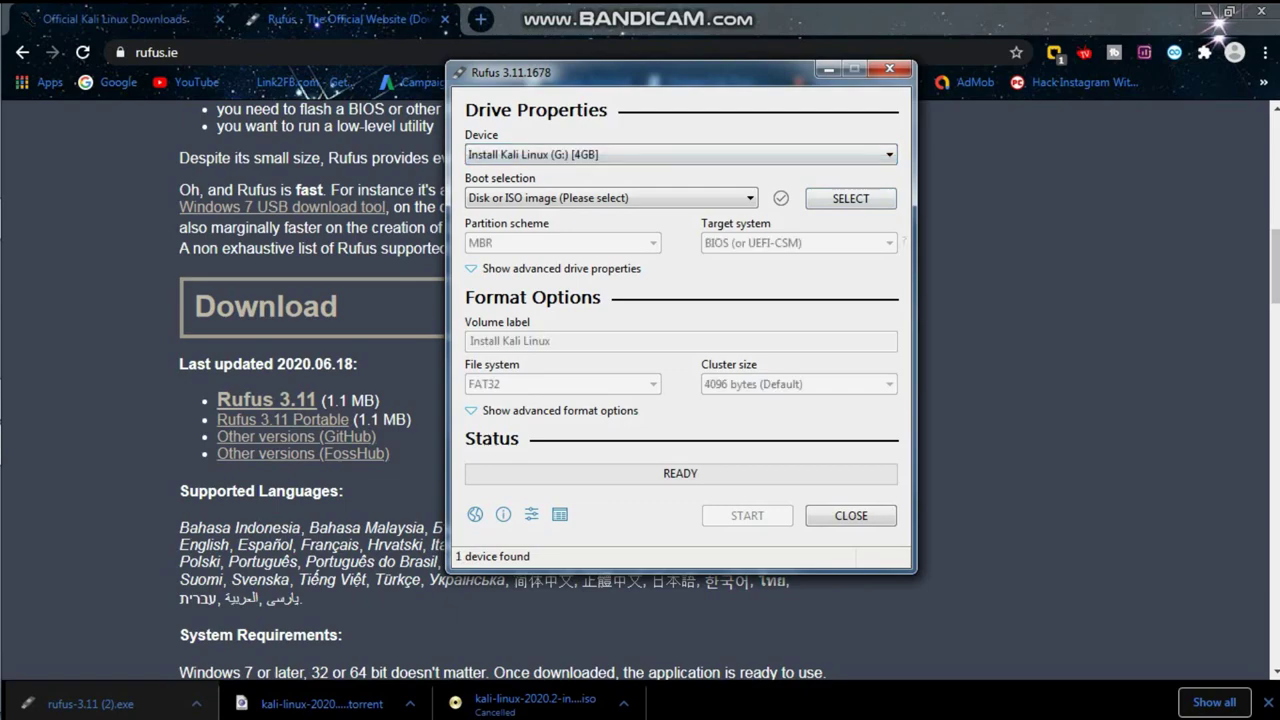
# - Choose Install Kali Linux (G:) [4GB] as the target device and browse the computer's drives for a boot image
pyautogui.click(680, 154)
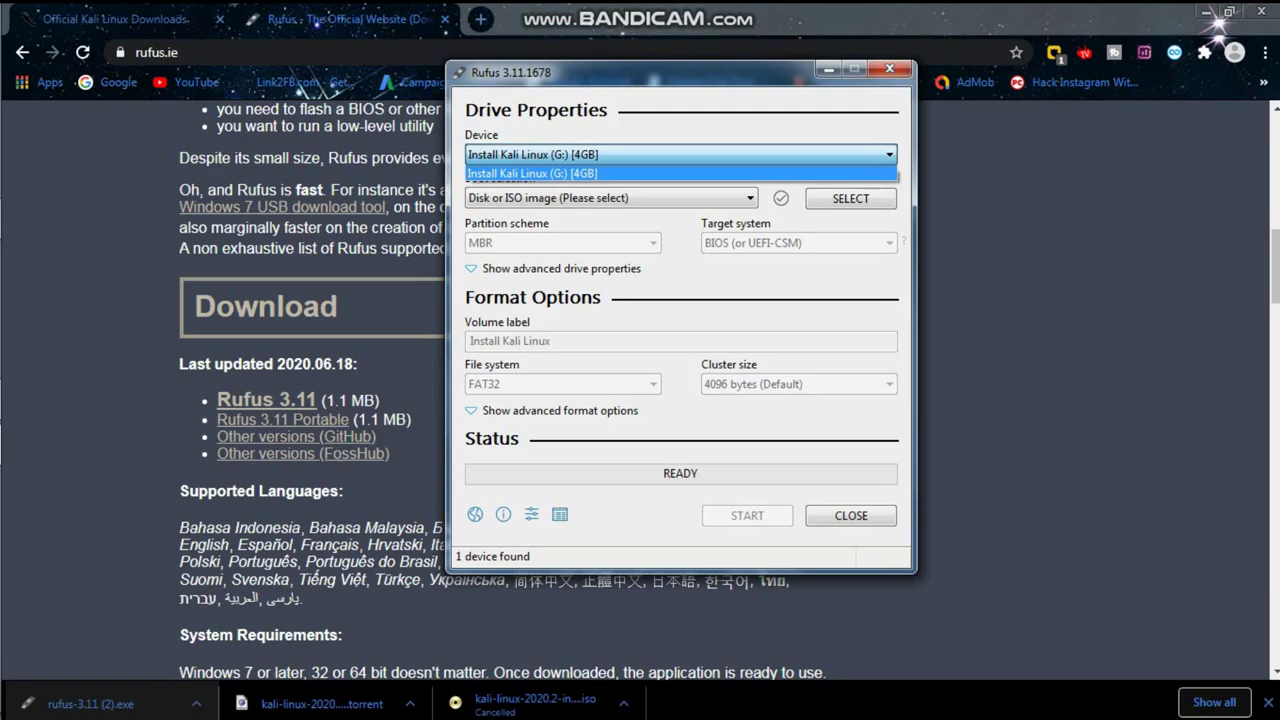
pyautogui.press('Return')
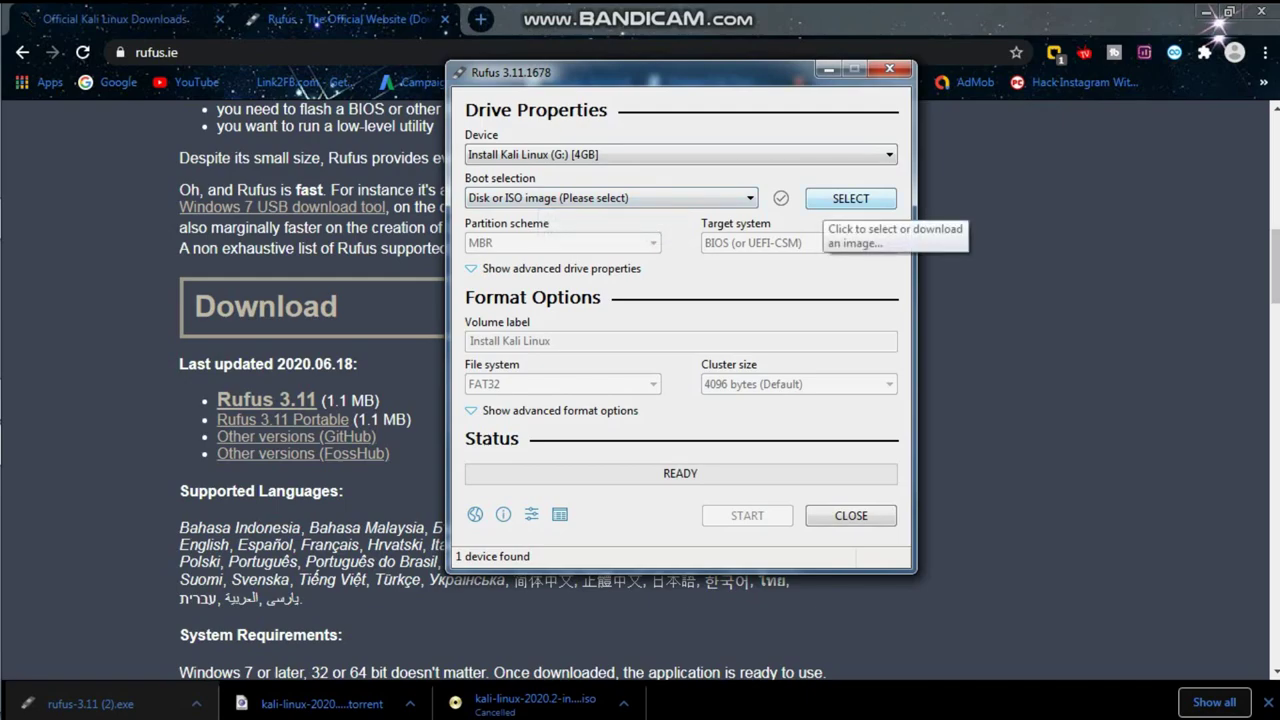
pyautogui.click(840, 200)
pyautogui.moveTo(597, 262); pyautogui.dragTo(597, 322)
pyautogui.click(523, 385)
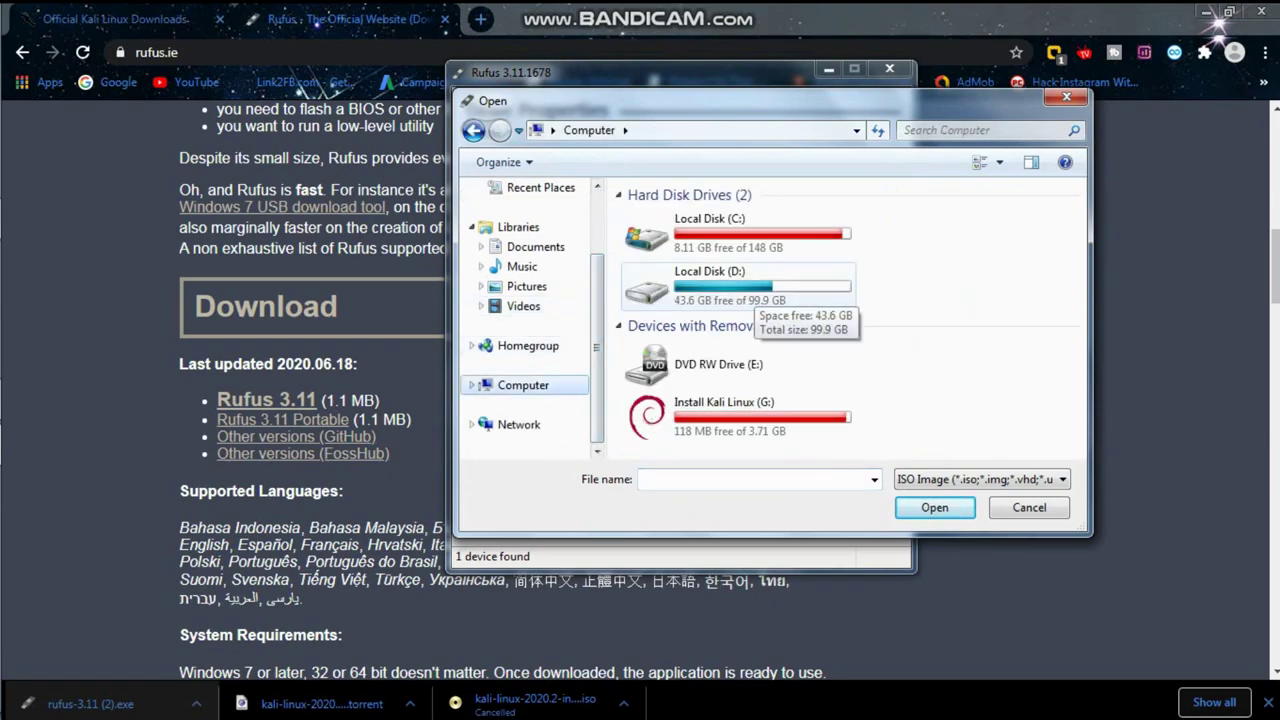
pyautogui.click(115, 19)
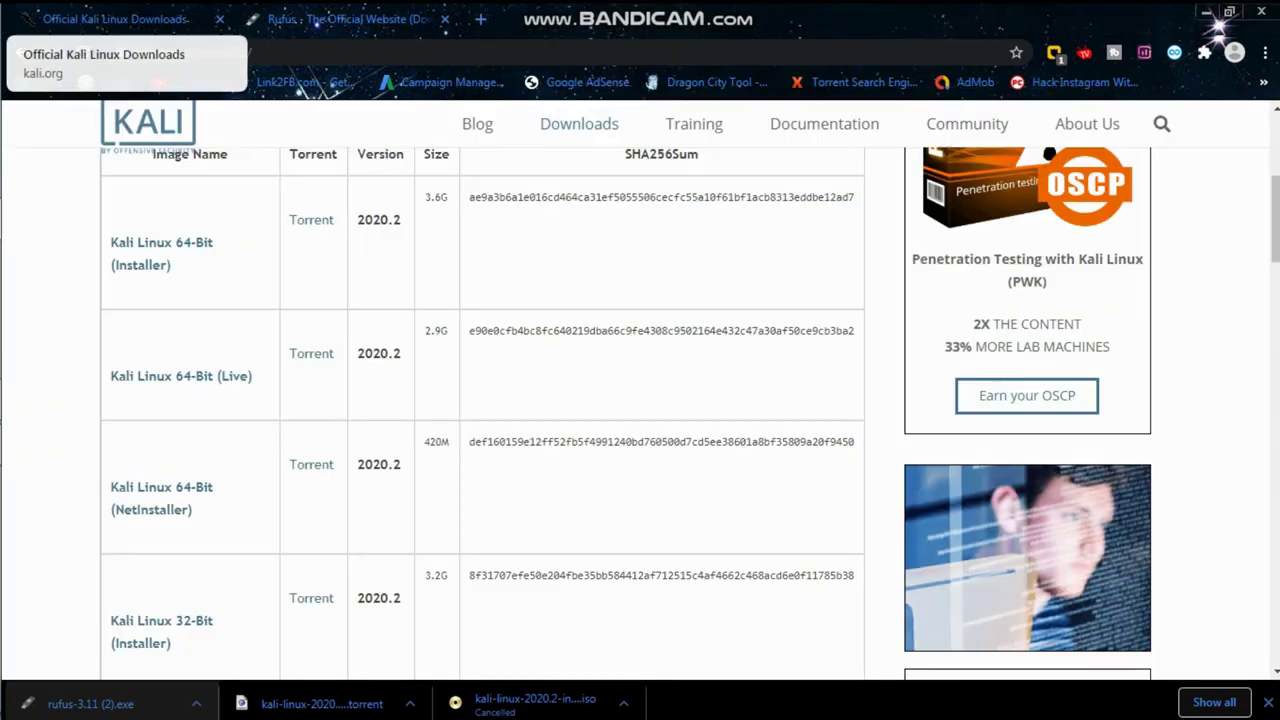
pyautogui.scroll(1, 640, 413)
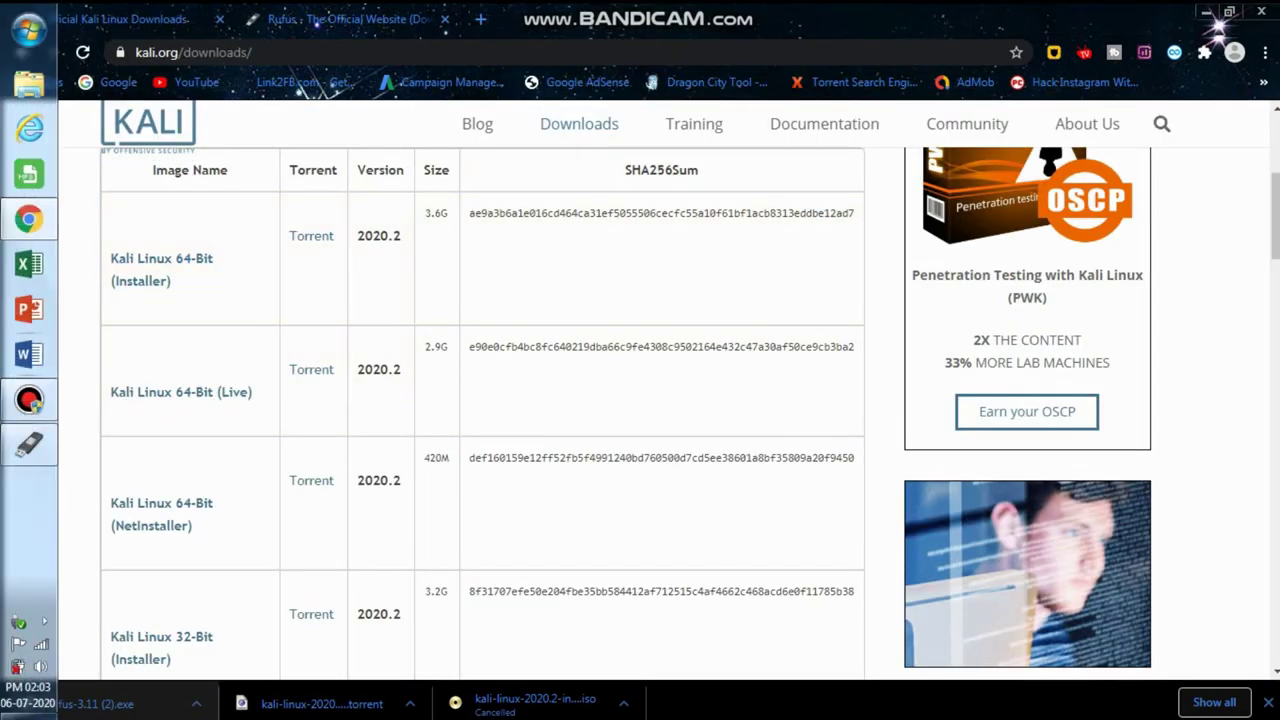
pyautogui.click(29, 445)
# - Load kali-linux-2020.2-installer-amd64.iso from the kali-linux-2020-2-installer-amd64-iso folder on drive D: as the boot image
pyautogui.doubleClick(710, 285)
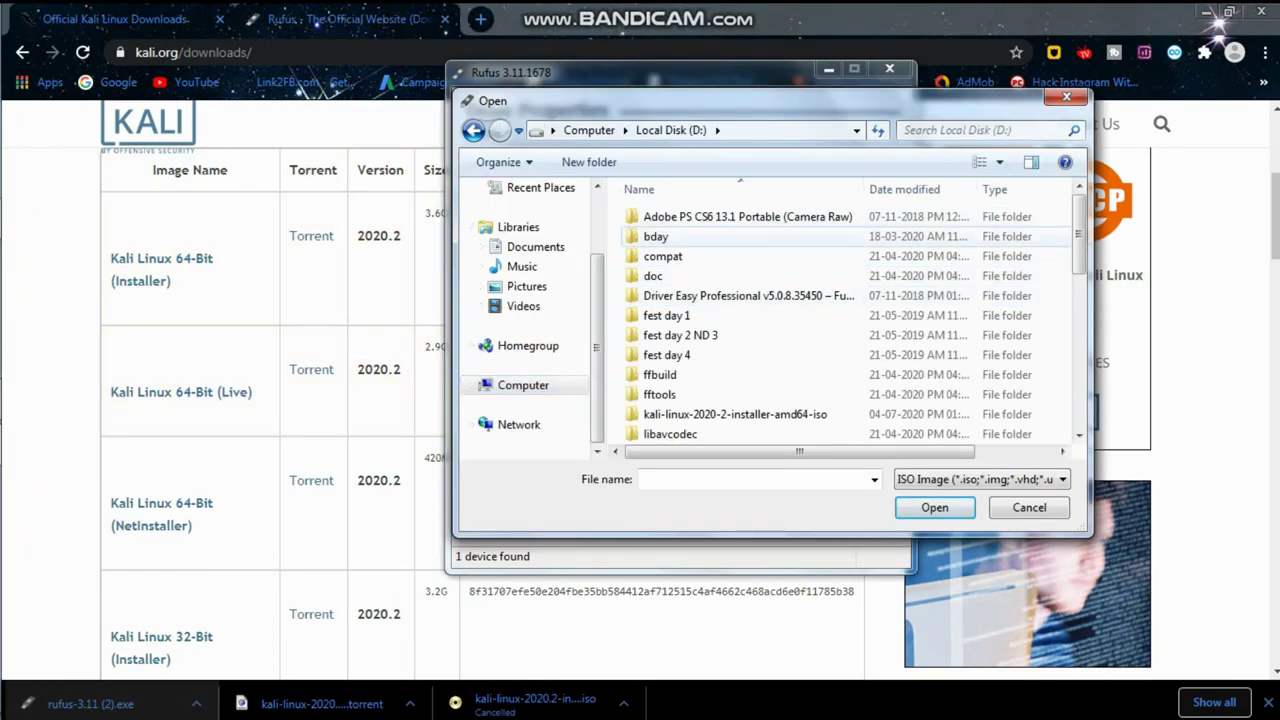
pyautogui.doubleClick(735, 414)
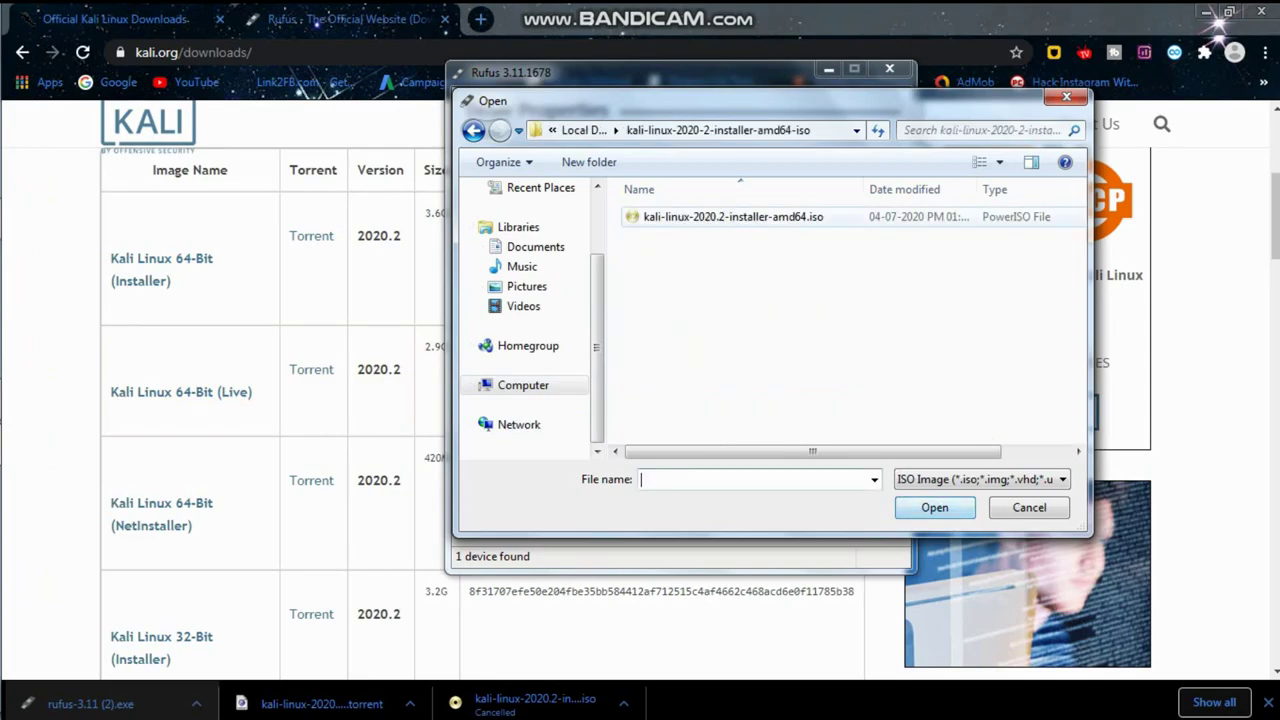
pyautogui.click(733, 216)
pyautogui.press('Return')
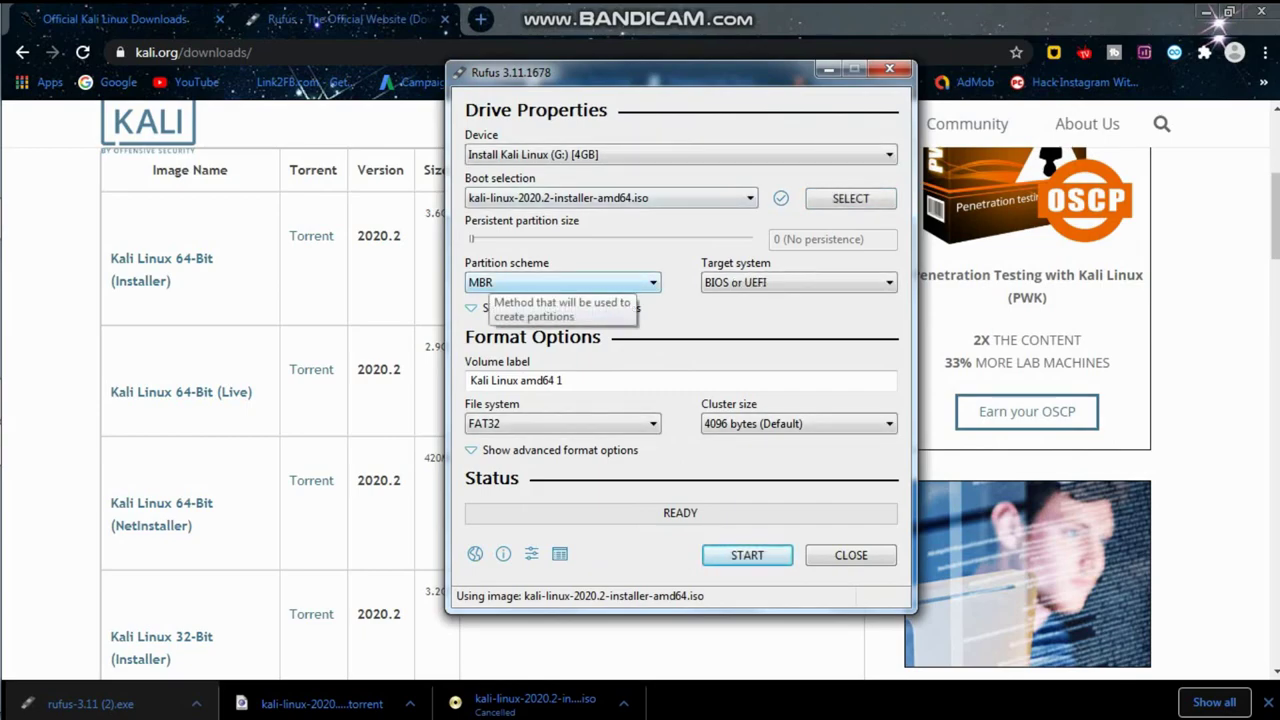
# - List the available partition schemes in Rufus, and search Windows for "disk" to open the tool for creating and formatting hard disk partitions
pyautogui.click(492, 281)
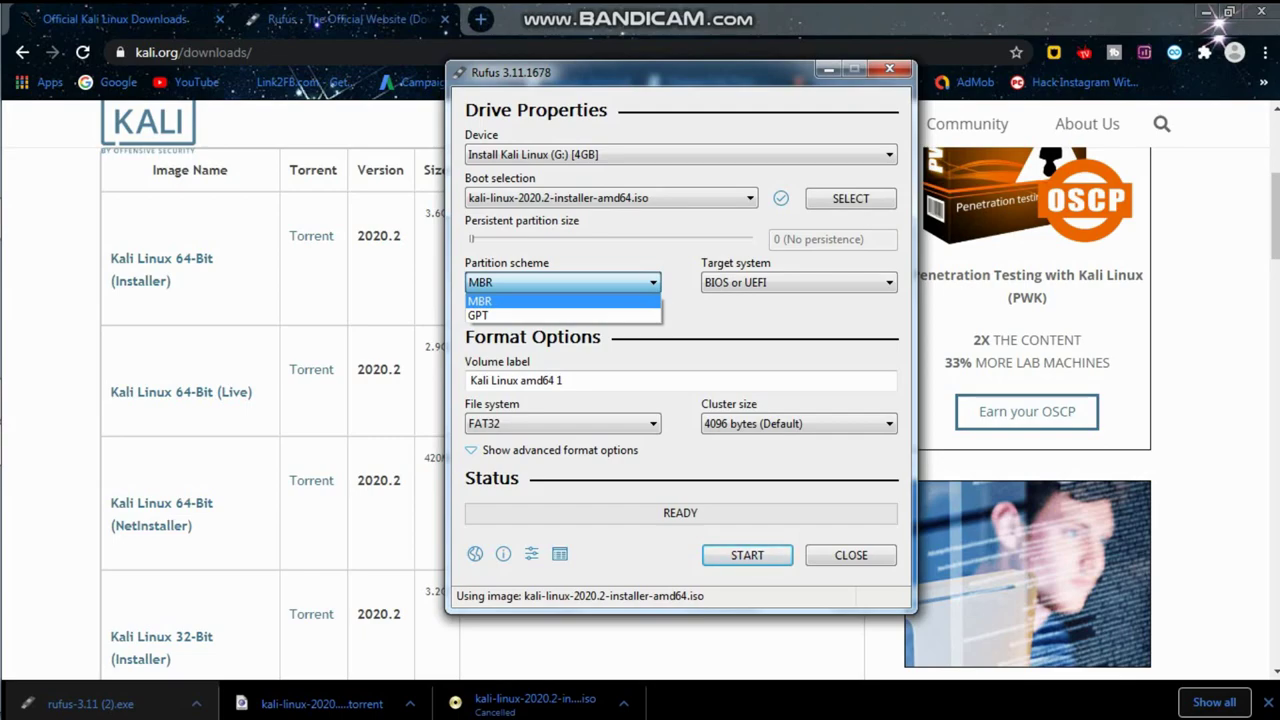
pyautogui.click(489, 281)
pyautogui.moveTo(2, 32)
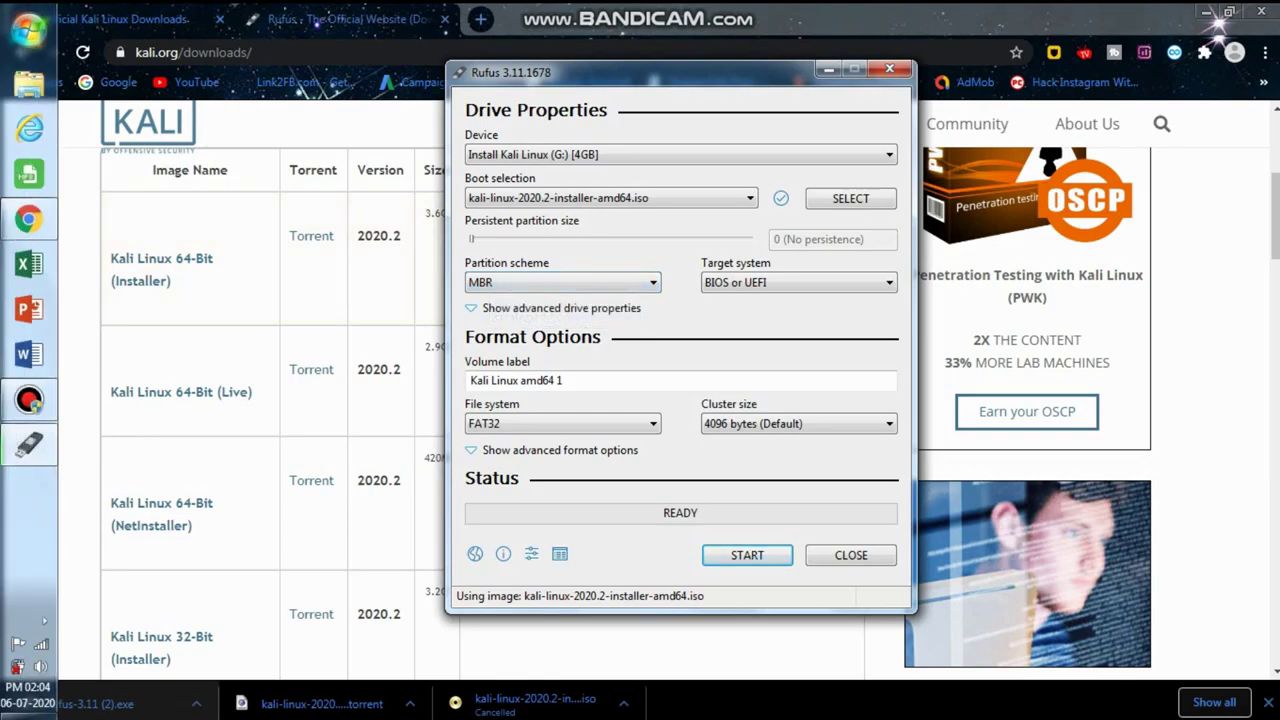
pyautogui.click(28, 28)
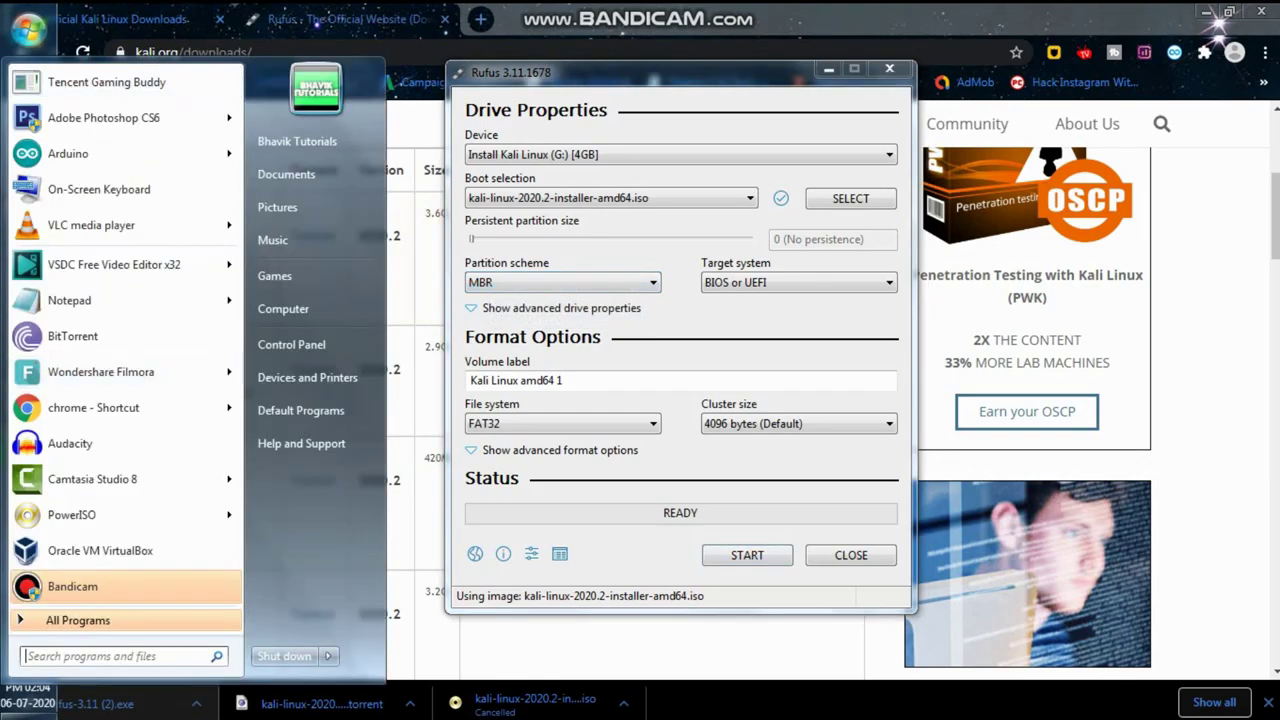
pyautogui.click(115, 656)
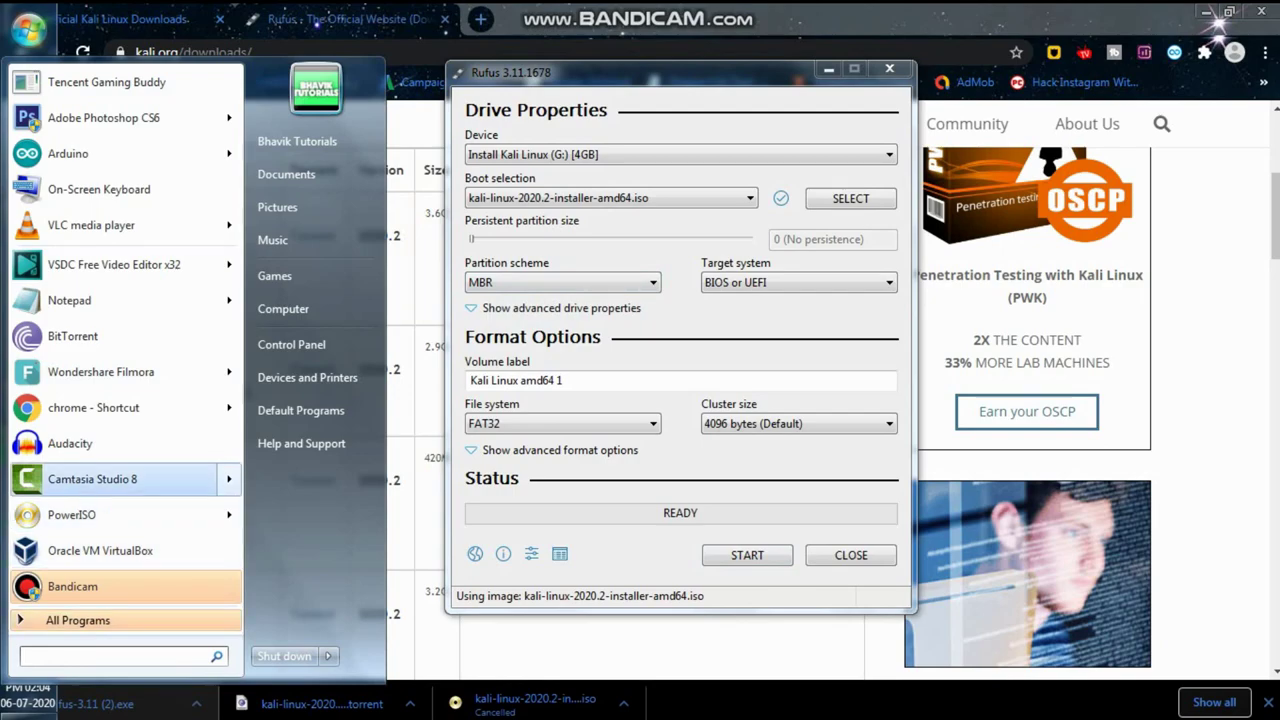
pyautogui.write('disk')
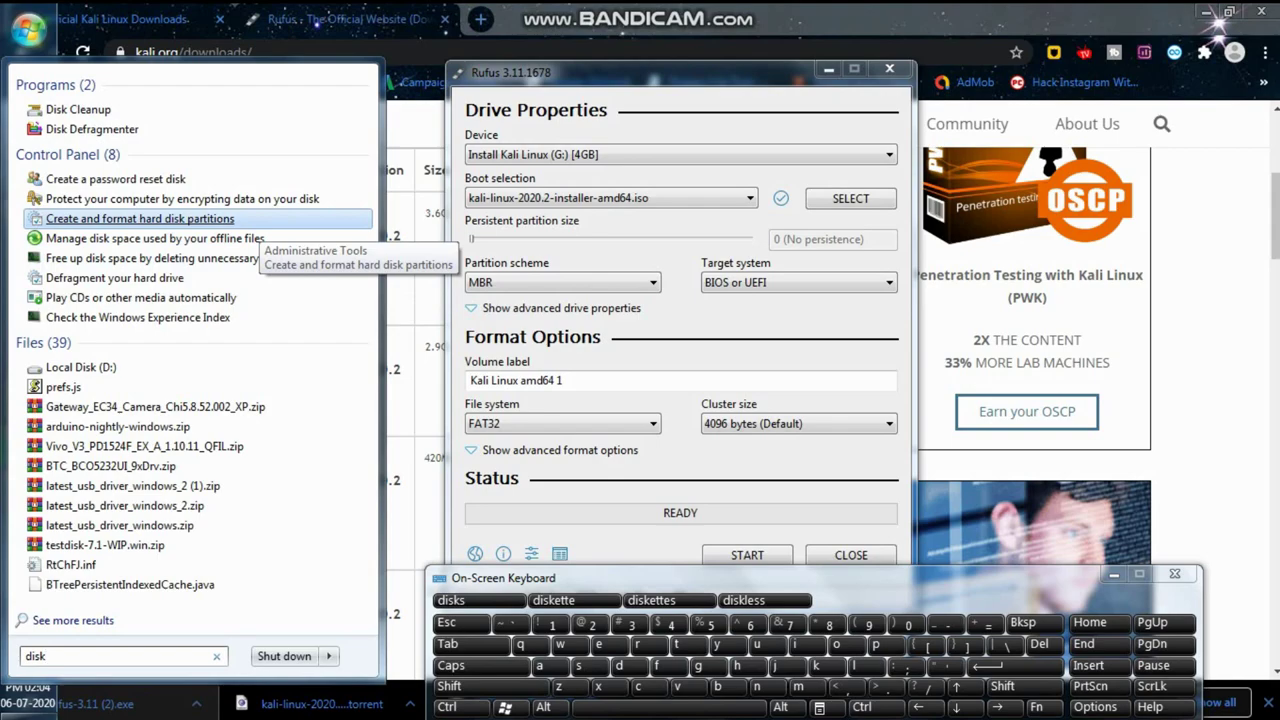
pyautogui.click(258, 219)
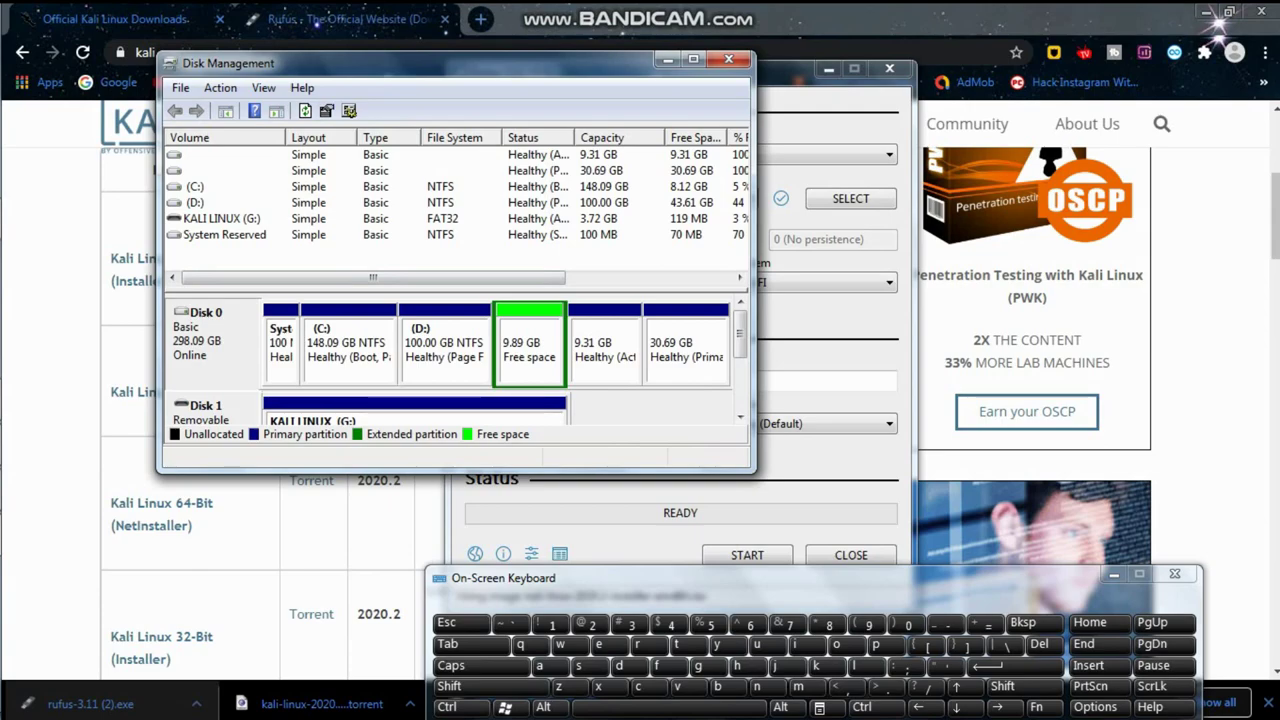
# - Open the properties of Disk 0 in Disk Management and show its volume details to check the partition style
pyautogui.rightClick(226, 341)
pyautogui.click(283, 520)
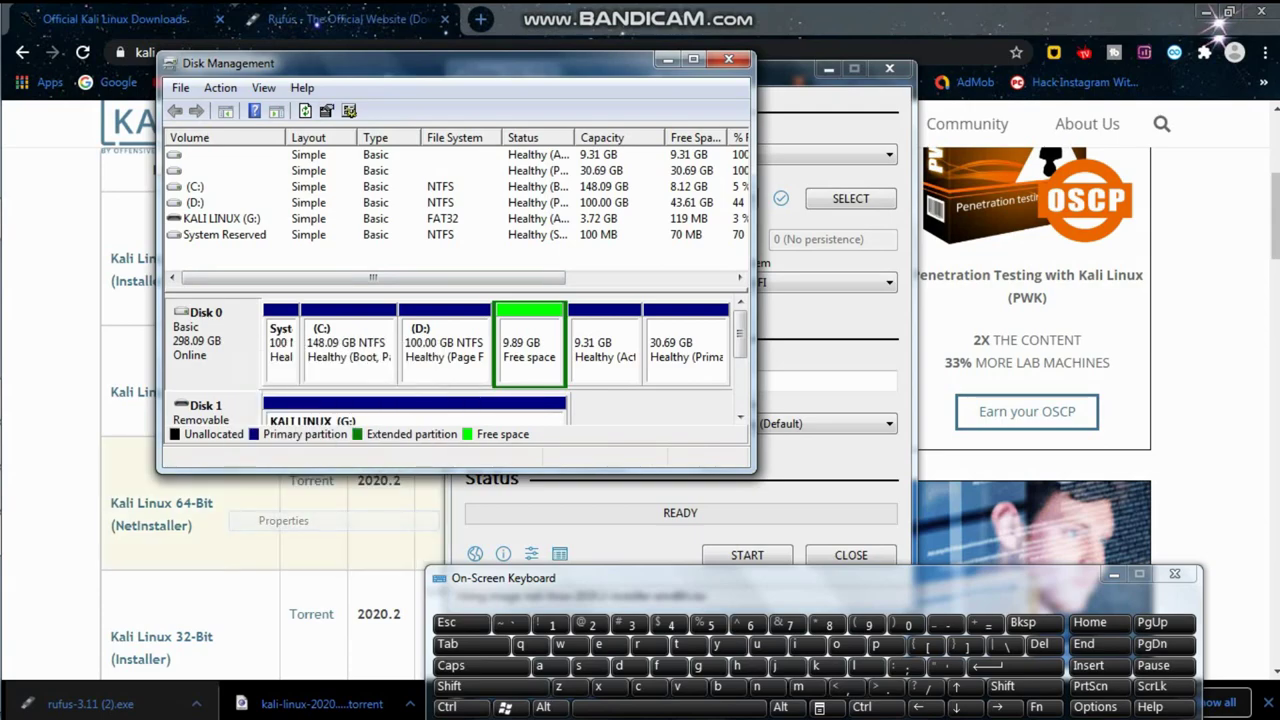
pyautogui.click(247, 166)
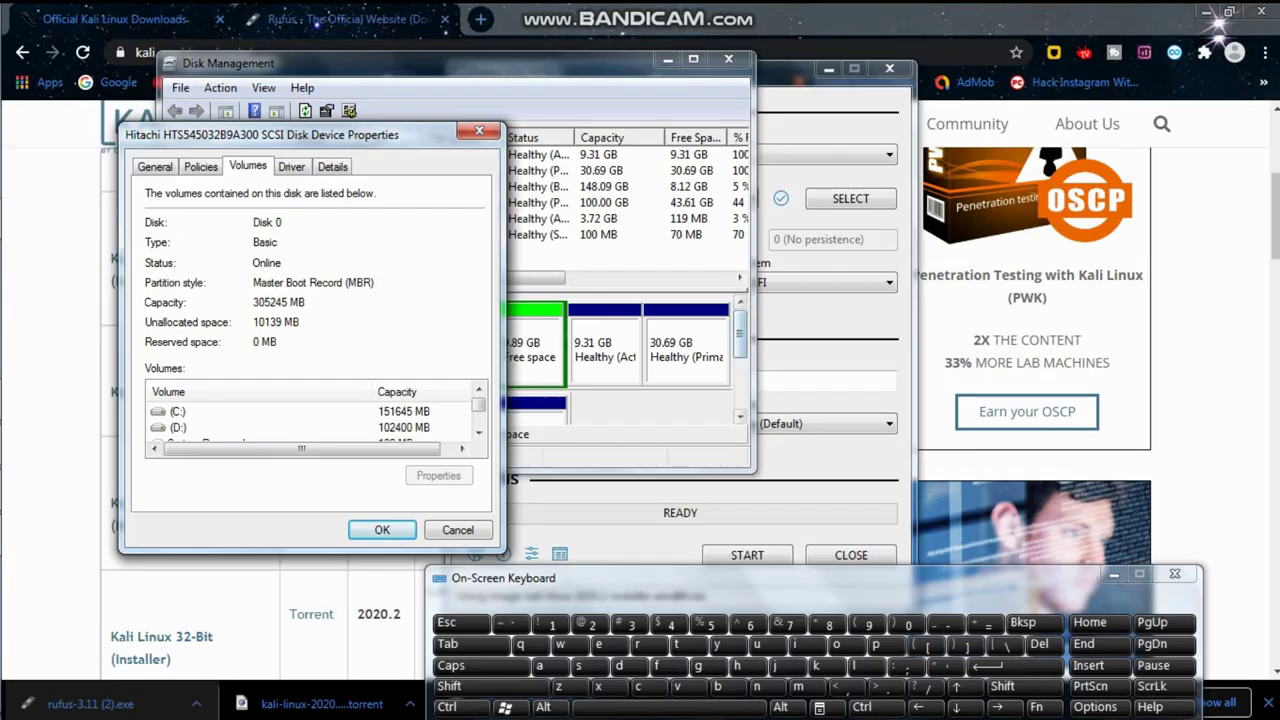
# - Return to Rufus, keep MBR as the partition scheme and minimise the On-Screen Keyboard
pyautogui.click(830, 355)
pyautogui.click(562, 282)
pyautogui.click(562, 282)
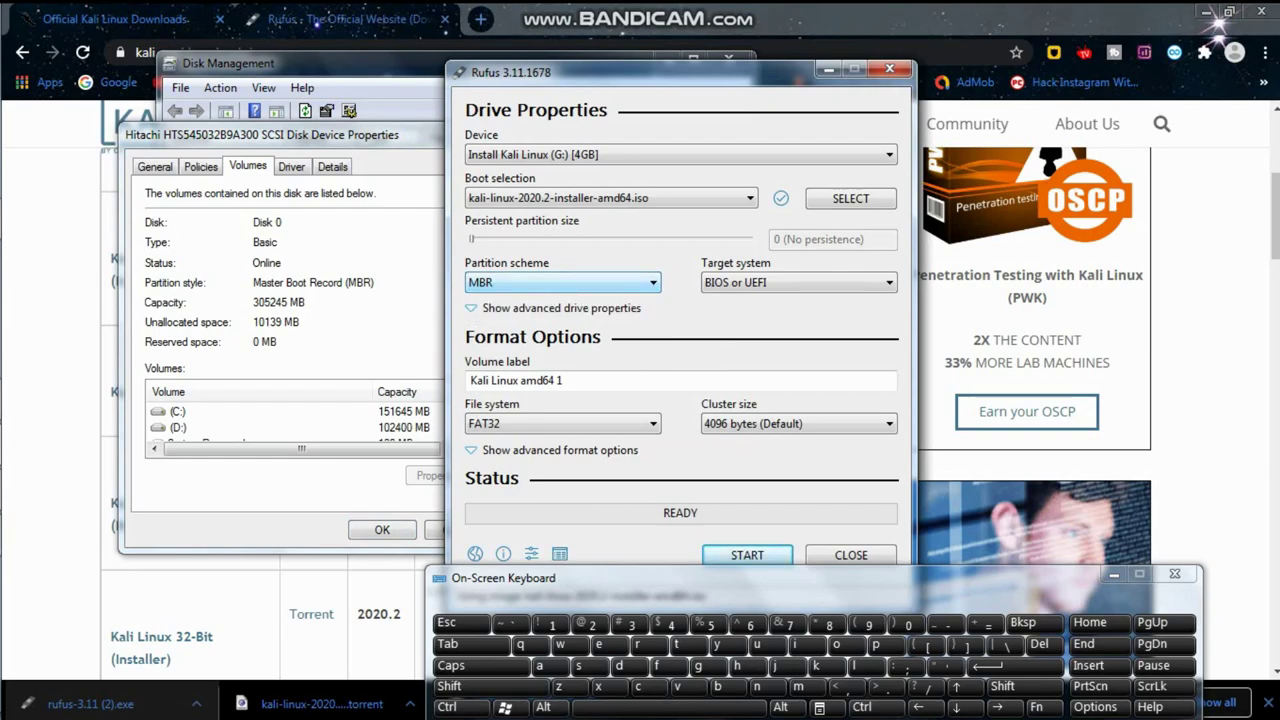
pyautogui.click(1113, 574)
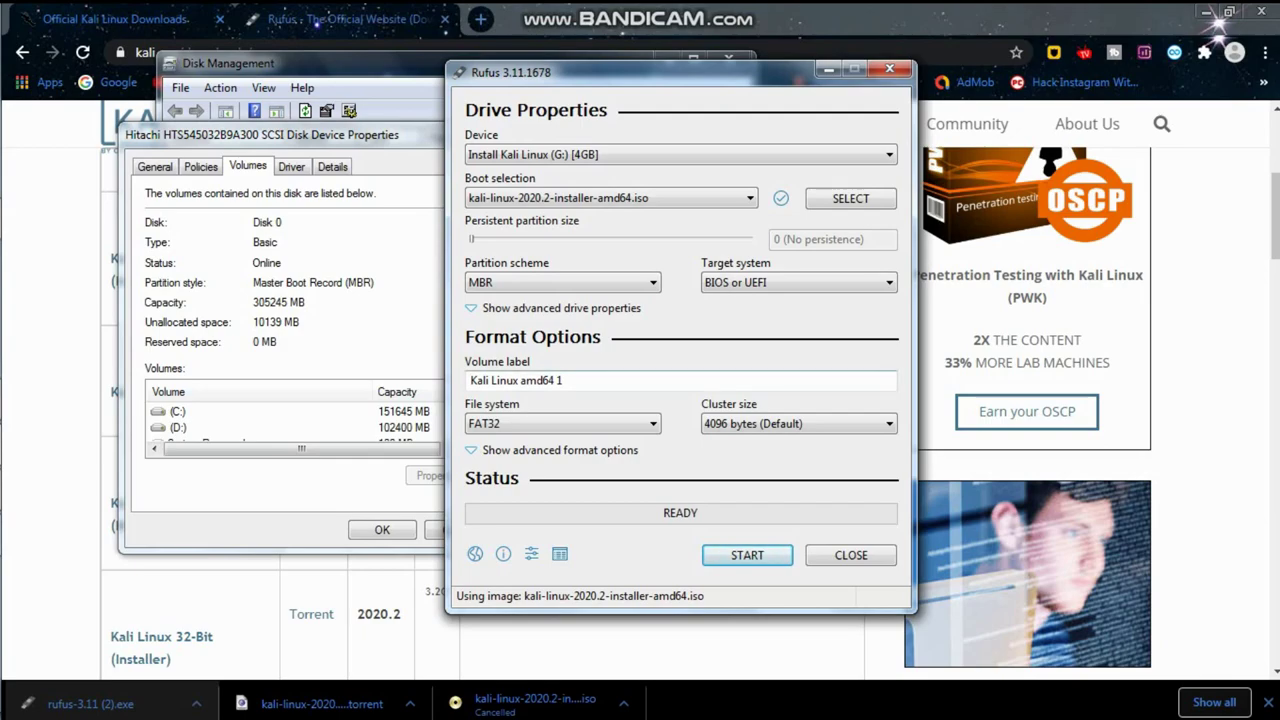
# - Close Rufus and Disk Management, and minimise the browser to show the desktop
pyautogui.click(888, 68)
pyautogui.click(728, 59)
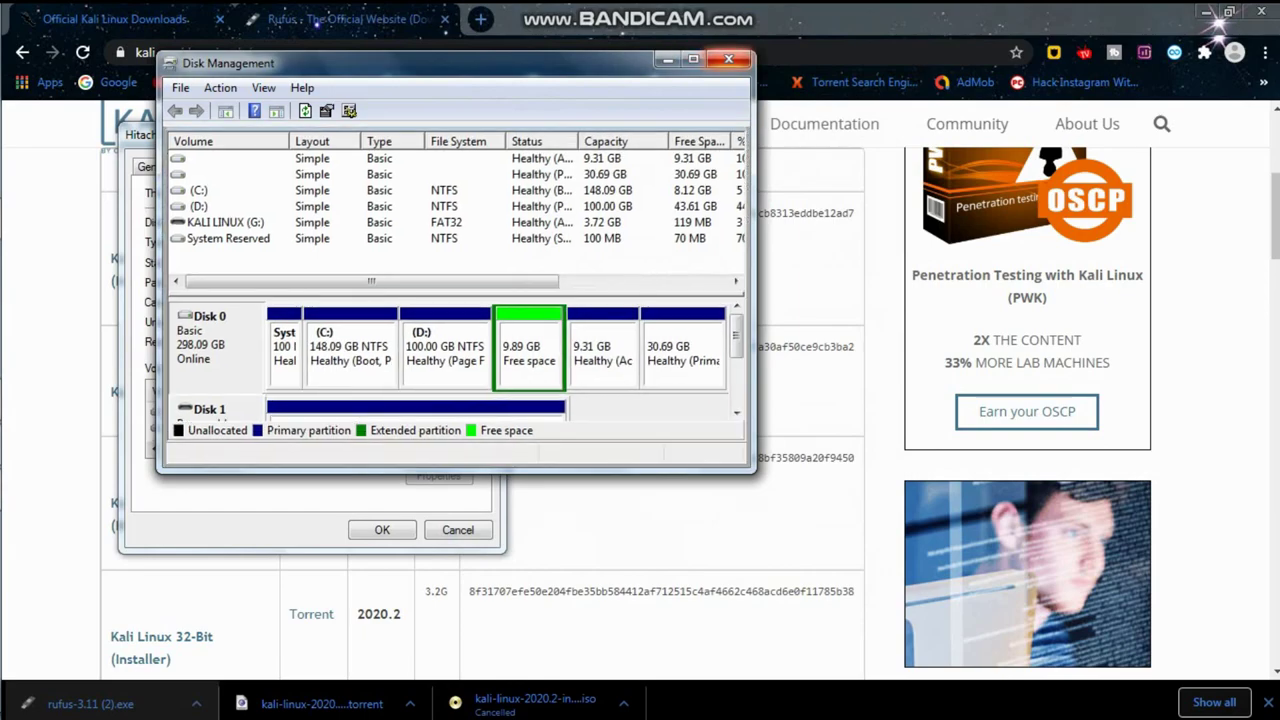
pyautogui.click(1206, 11)
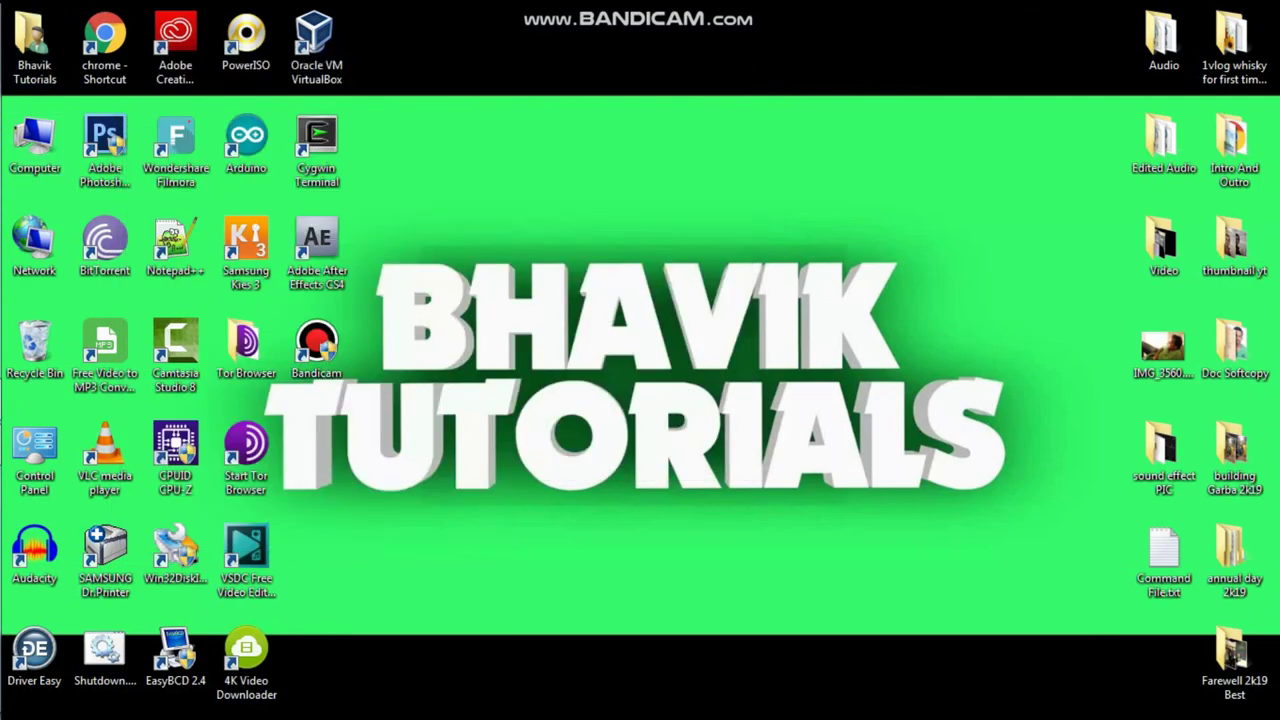
pyautogui.press('super')
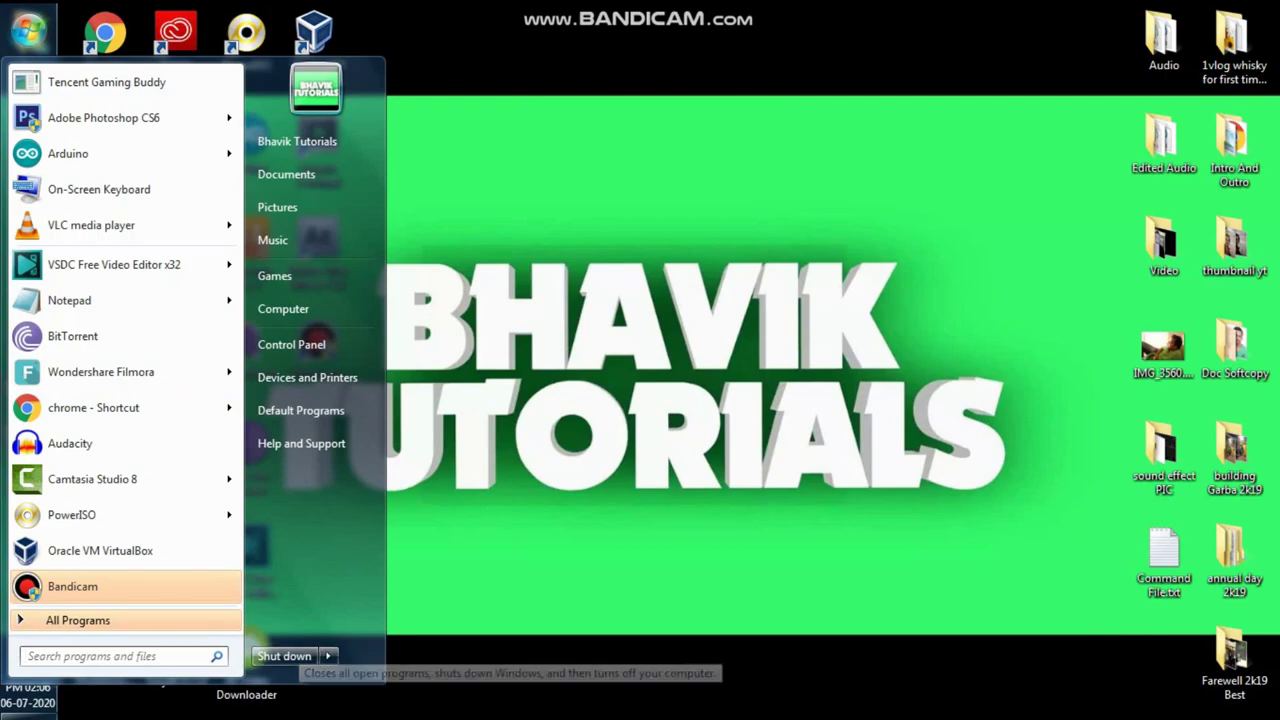
pyautogui.press('Escape')
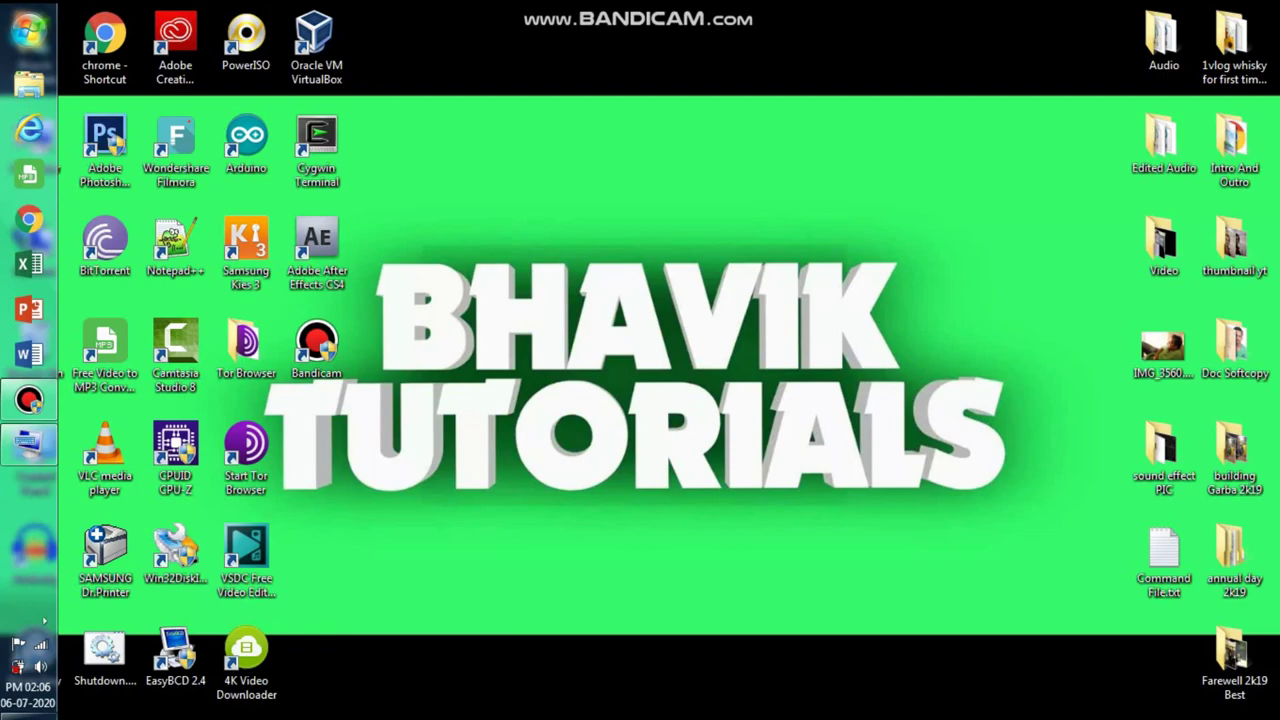